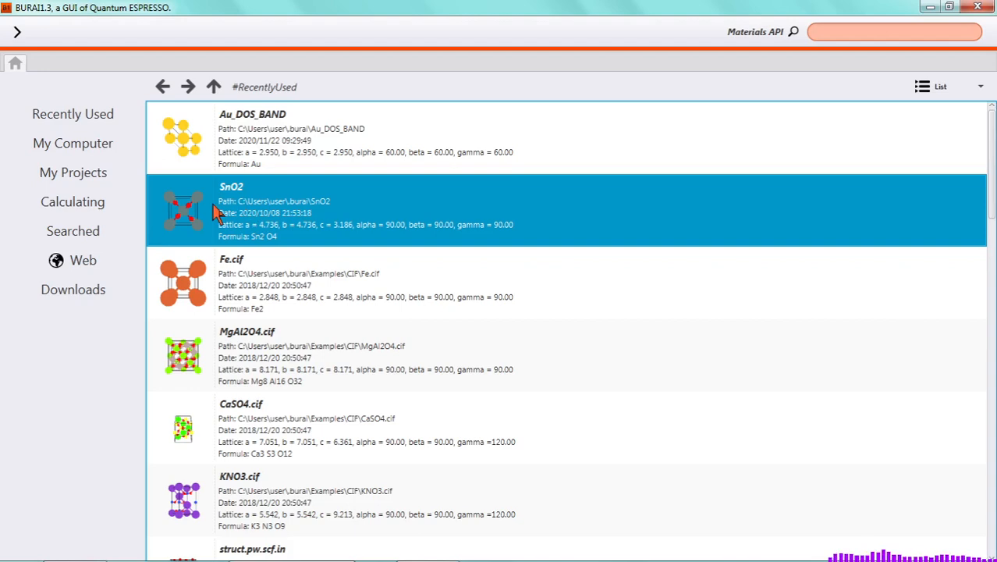
# Open the recently used SnO2 project and switch to the Modeler for its crystal structure.
pyautogui.doubleClick(213, 206)
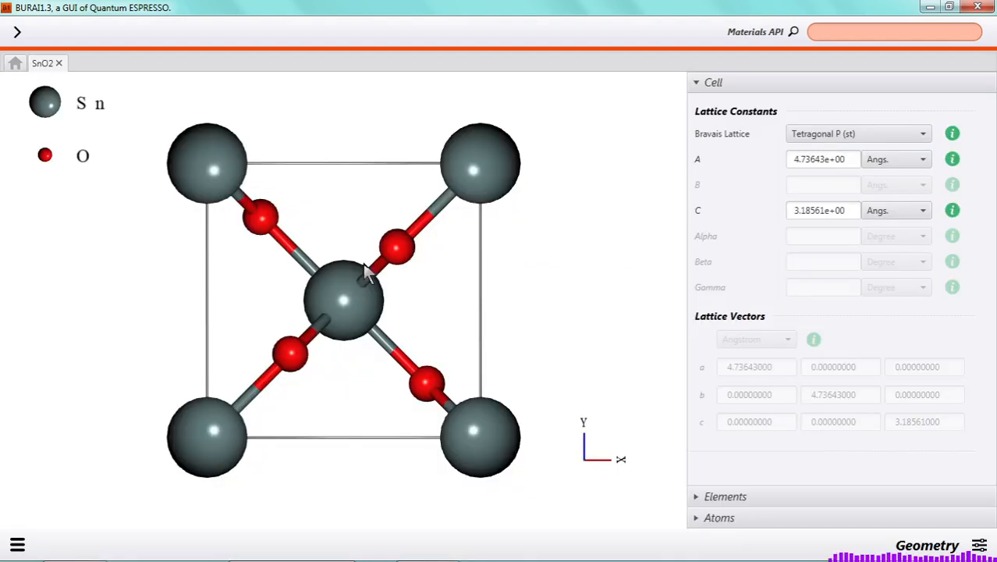
pyautogui.moveTo(368, 271); pyautogui.dragTo(343, 275)
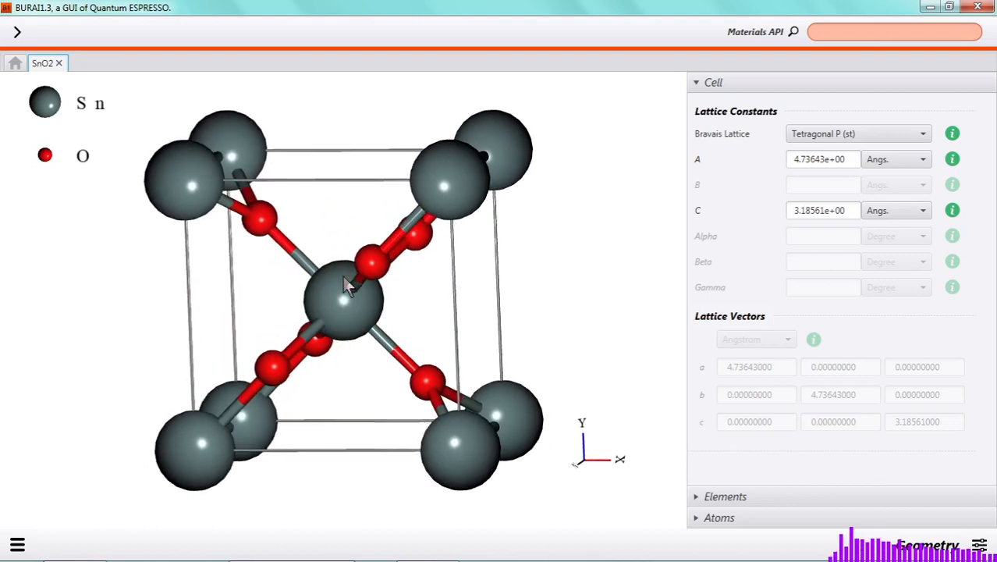
pyautogui.click(17, 546)
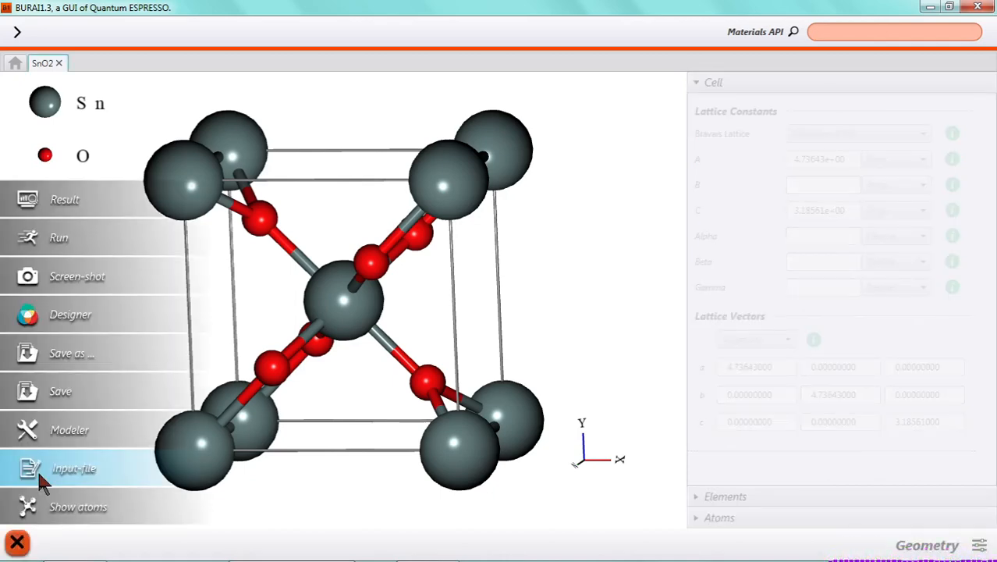
pyautogui.click(49, 429)
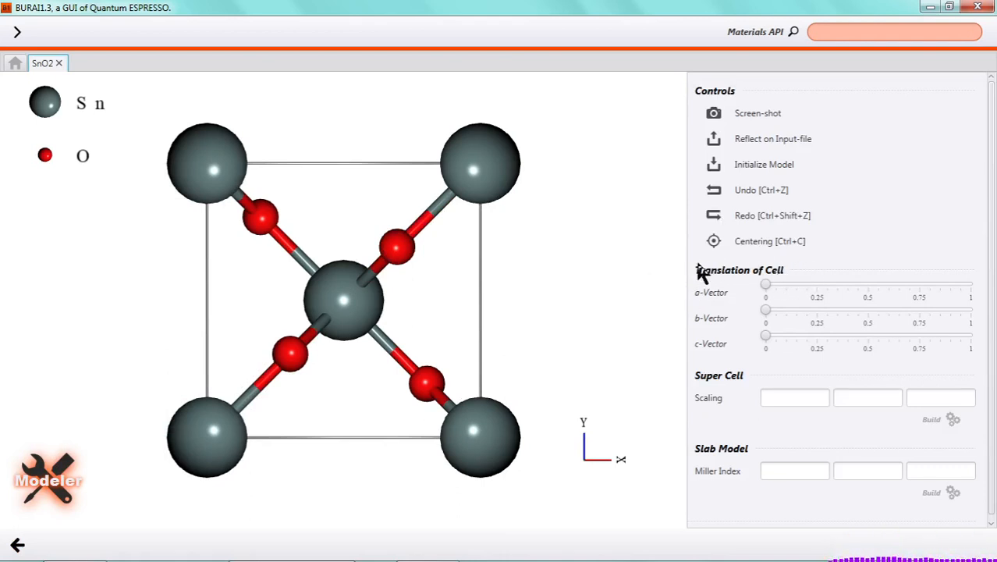
# Try out the cell translation along the lattice vectors, return the offsets to 0 and recenter the model.
pyautogui.click(765, 284)
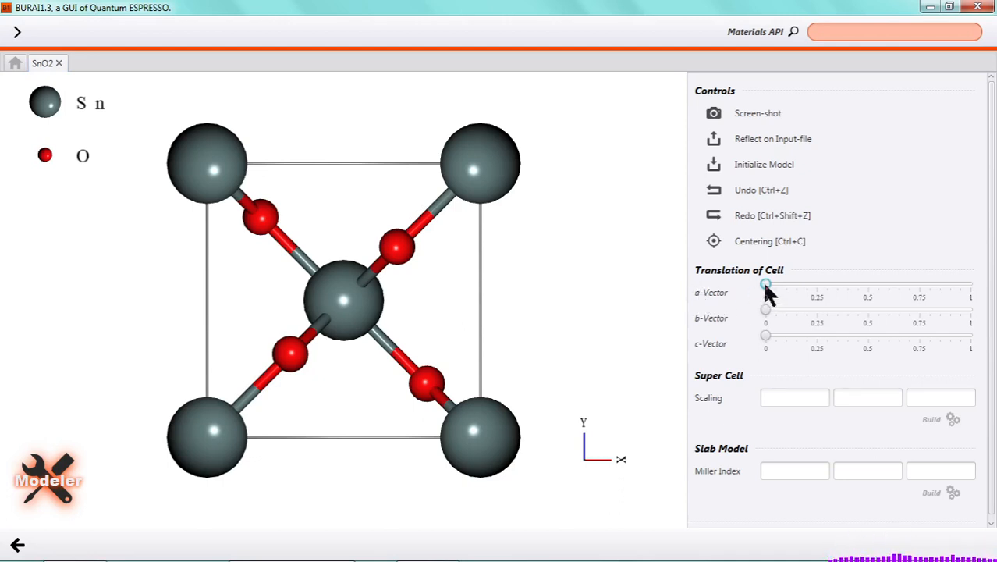
pyautogui.moveTo(767, 284); pyautogui.dragTo(734, 352)
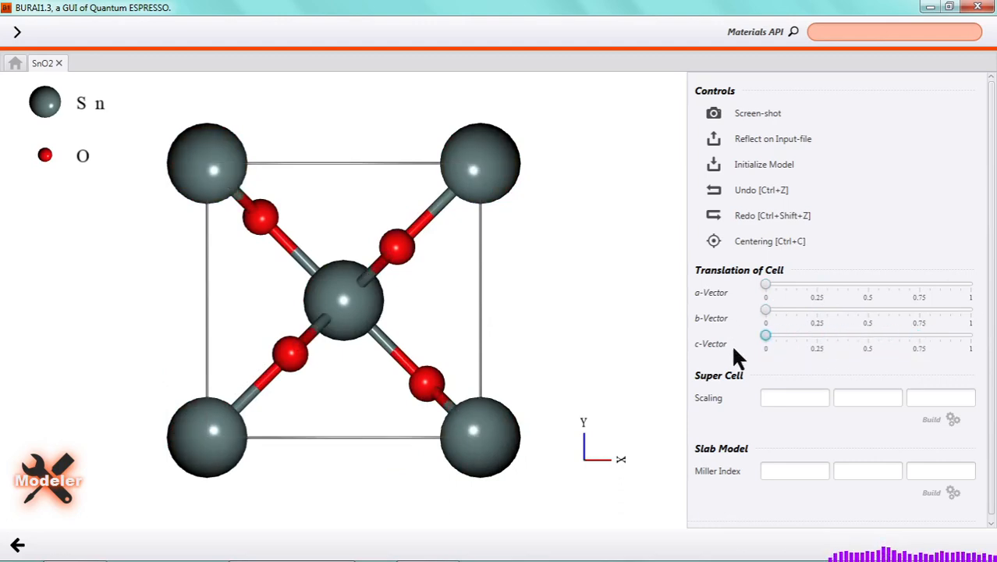
pyautogui.moveTo(431, 291); pyautogui.dragTo(394, 310)
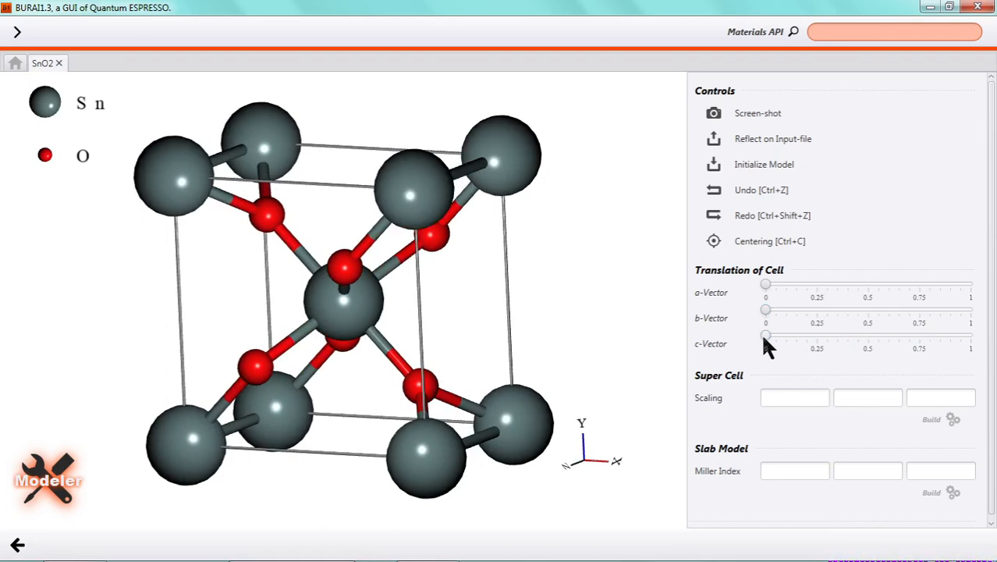
pyautogui.moveTo(763, 336); pyautogui.dragTo(729, 352)
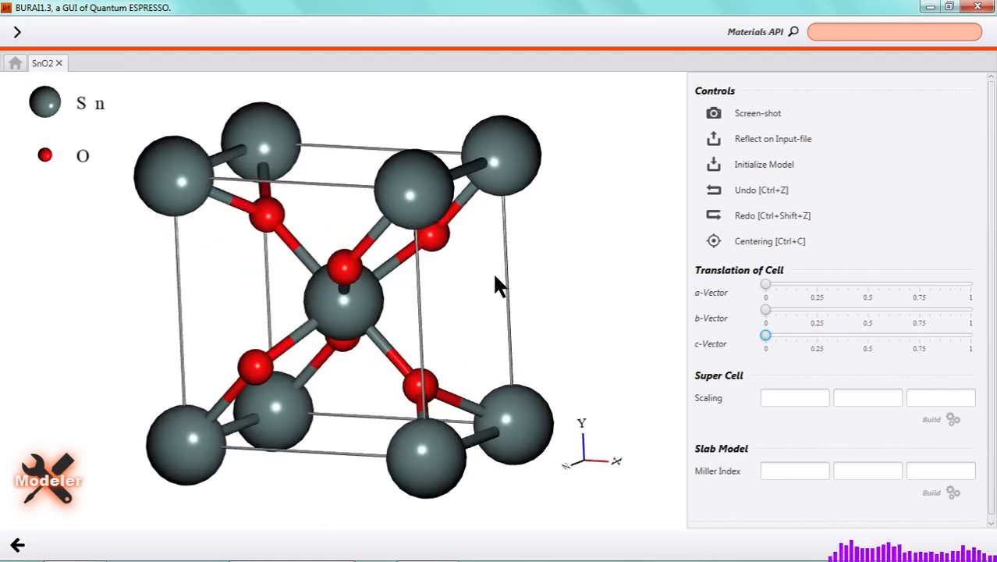
pyautogui.moveTo(441, 305); pyautogui.dragTo(492, 285)
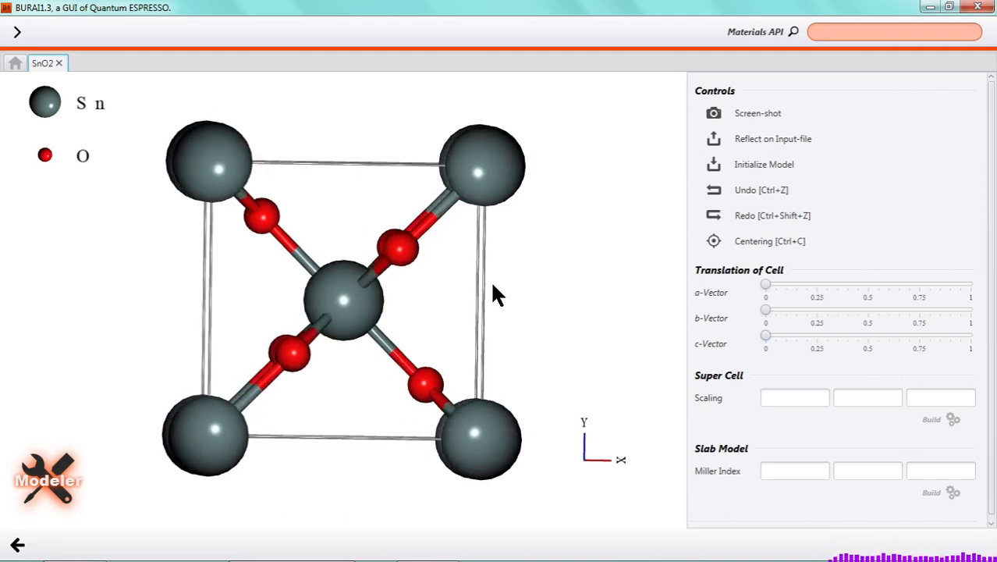
pyautogui.click(713, 240)
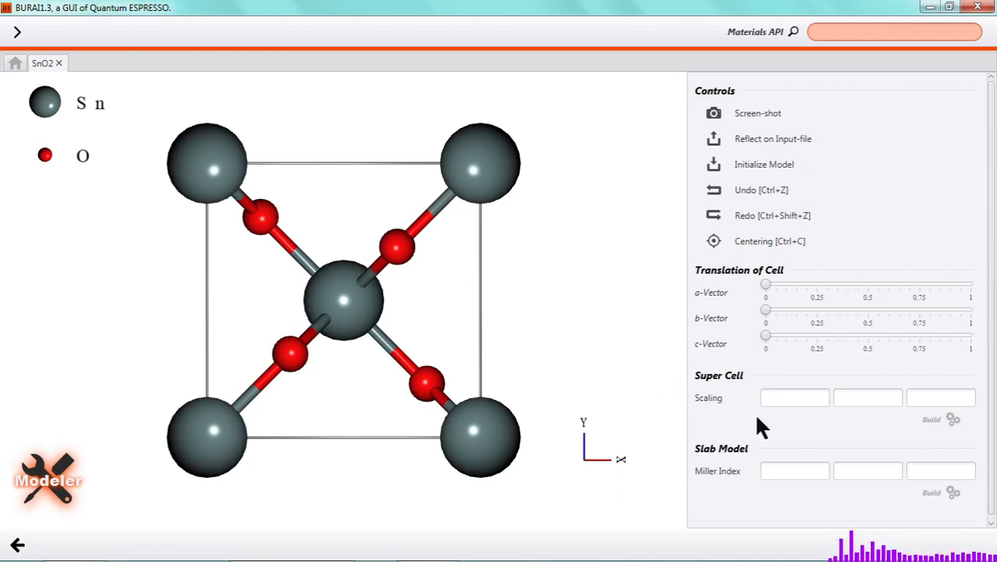
pyautogui.click(777, 399)
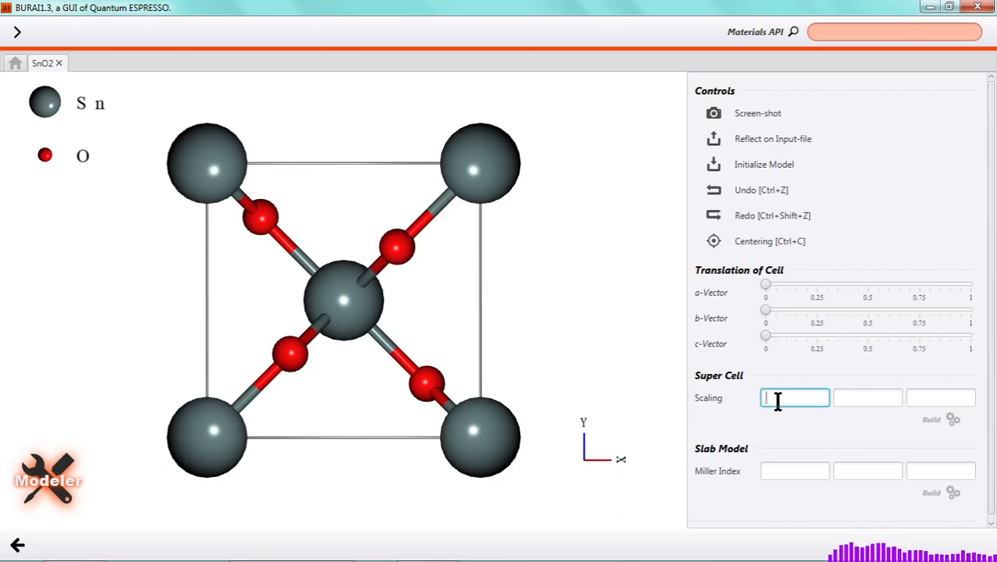
pyautogui.click(847, 399)
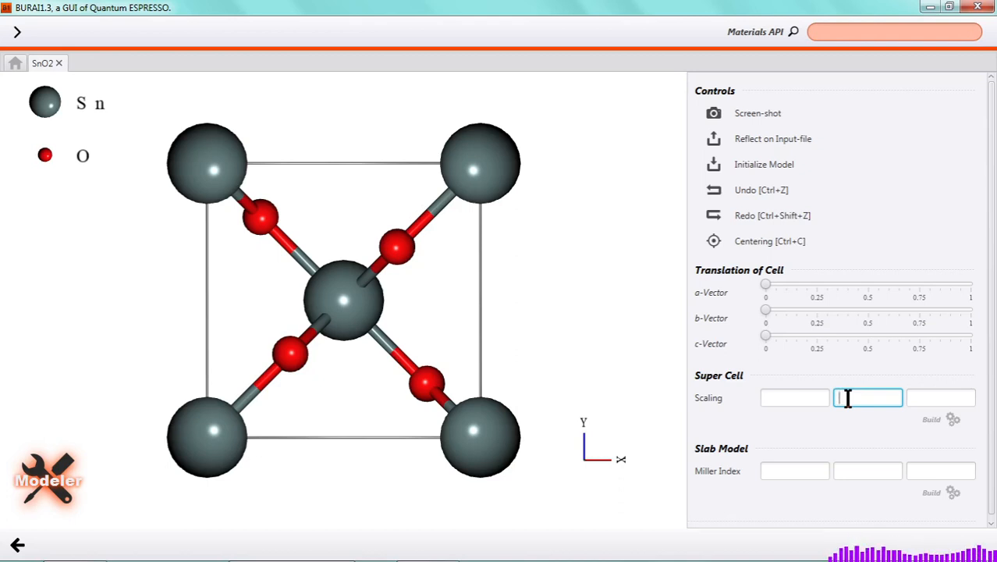
pyautogui.click(798, 397)
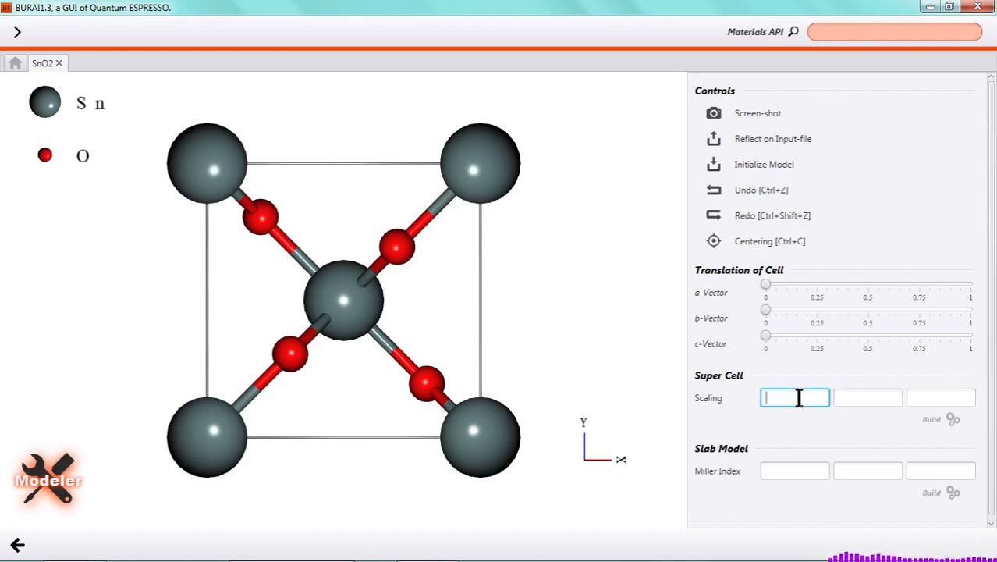
pyautogui.click(868, 397)
pyautogui.click(937, 396)
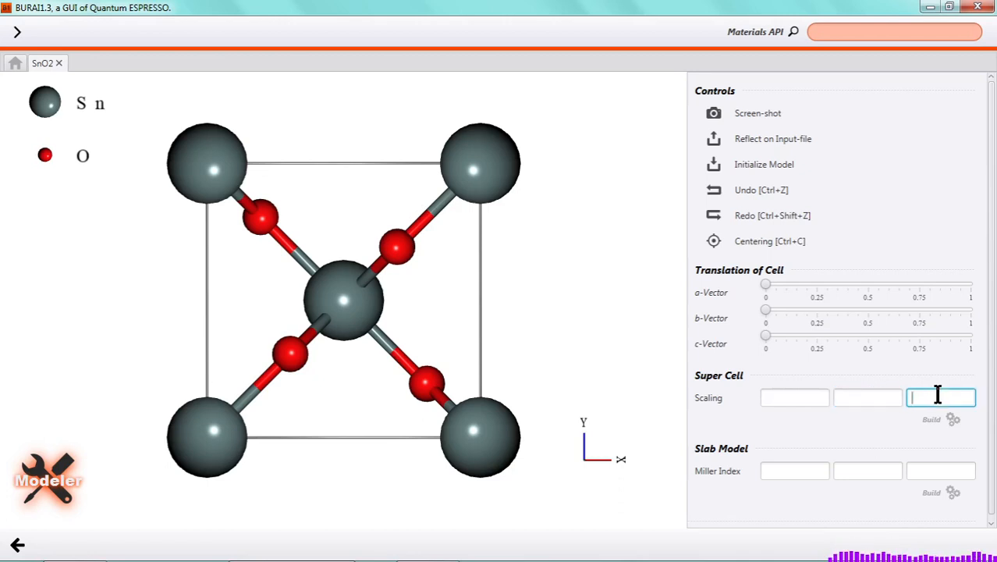
# Build a supercell of the SnO2 unit cell with scaling 2, 1, 1 and undo the build.
pyautogui.click(797, 402)
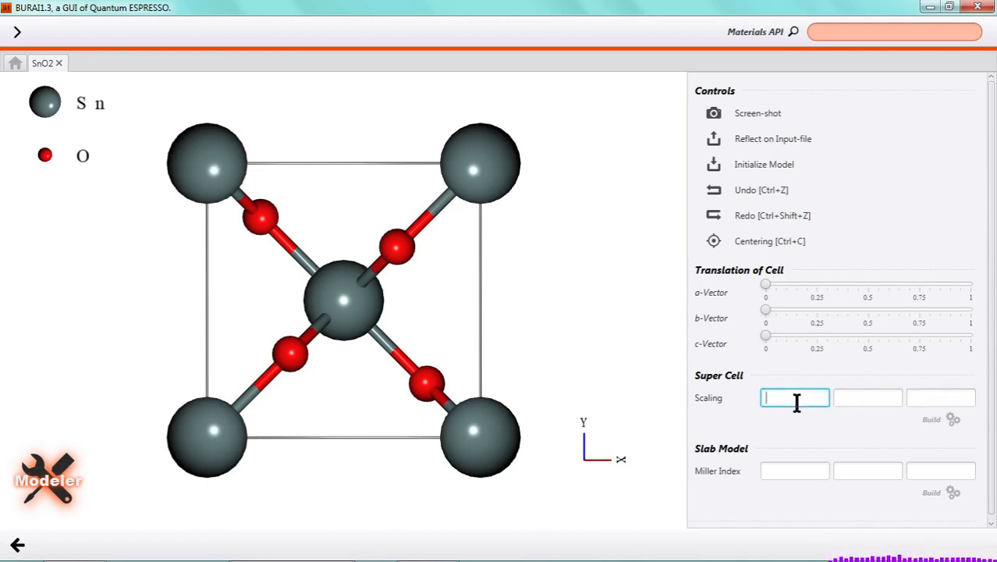
pyautogui.write('2')
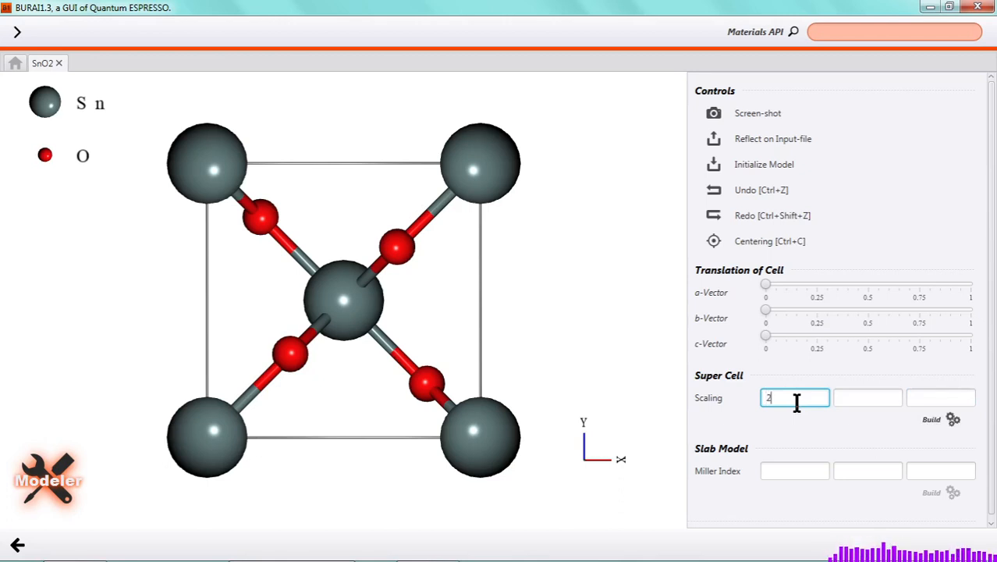
pyautogui.click(856, 397)
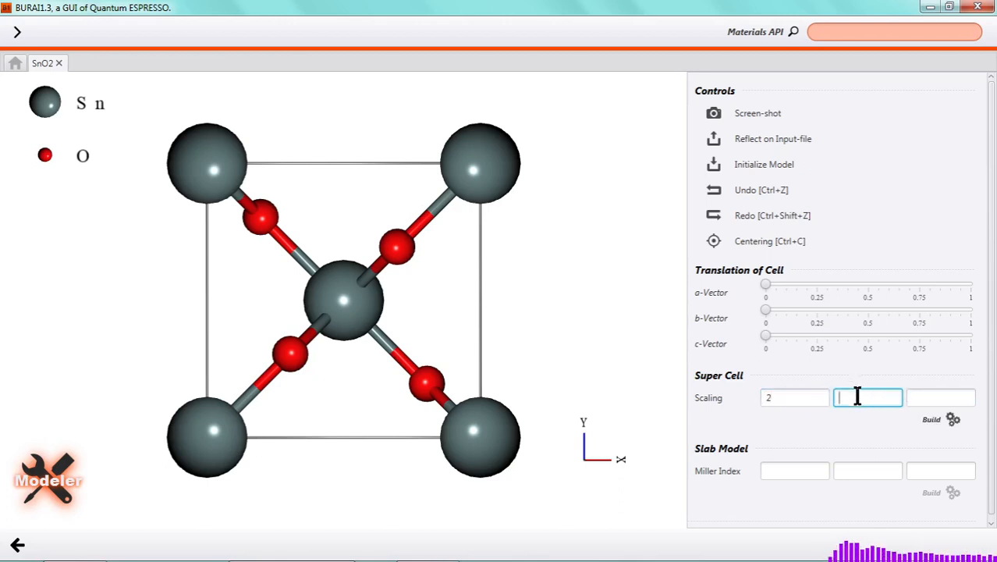
pyautogui.write('1')
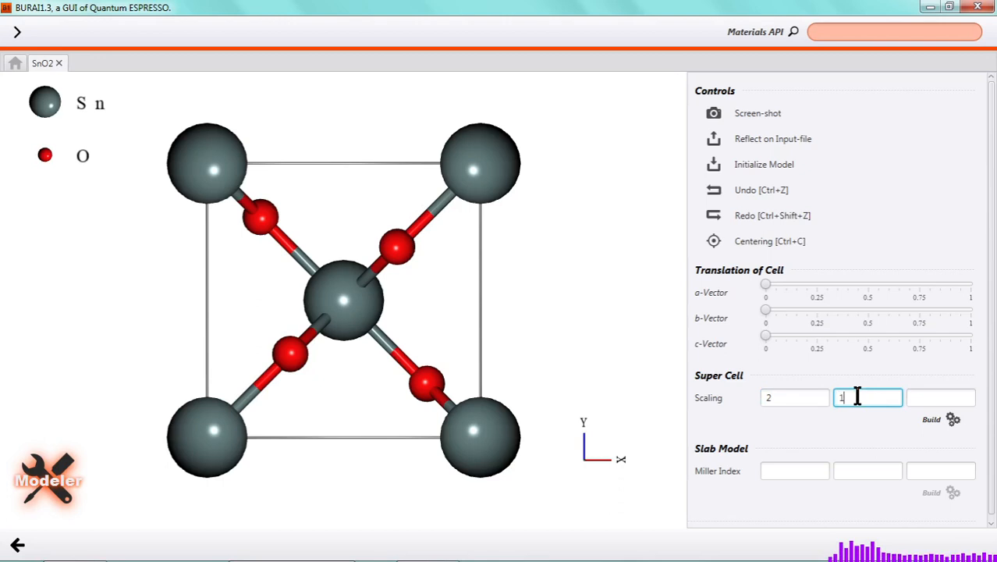
pyautogui.click(927, 398)
pyautogui.write('1')
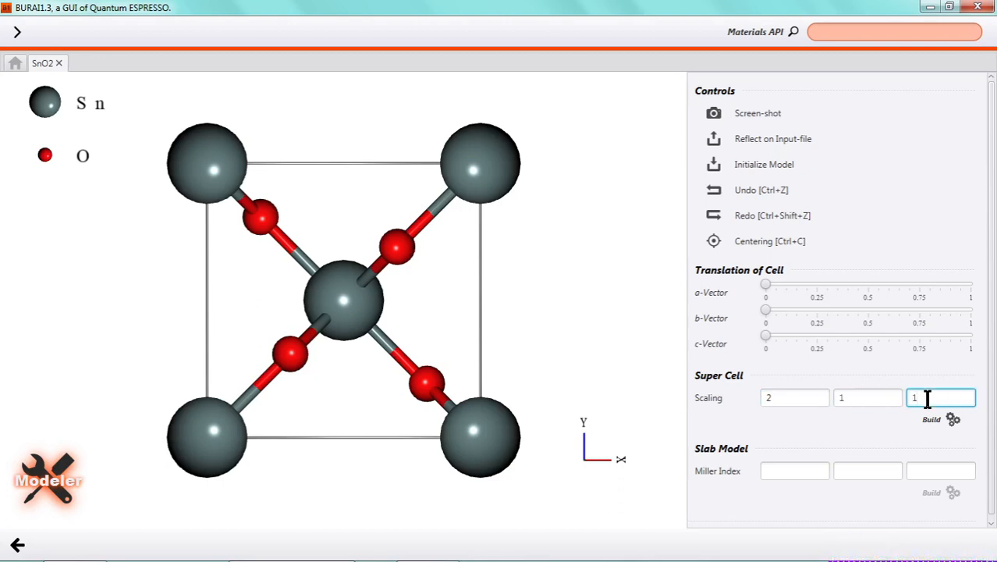
pyautogui.click(940, 419)
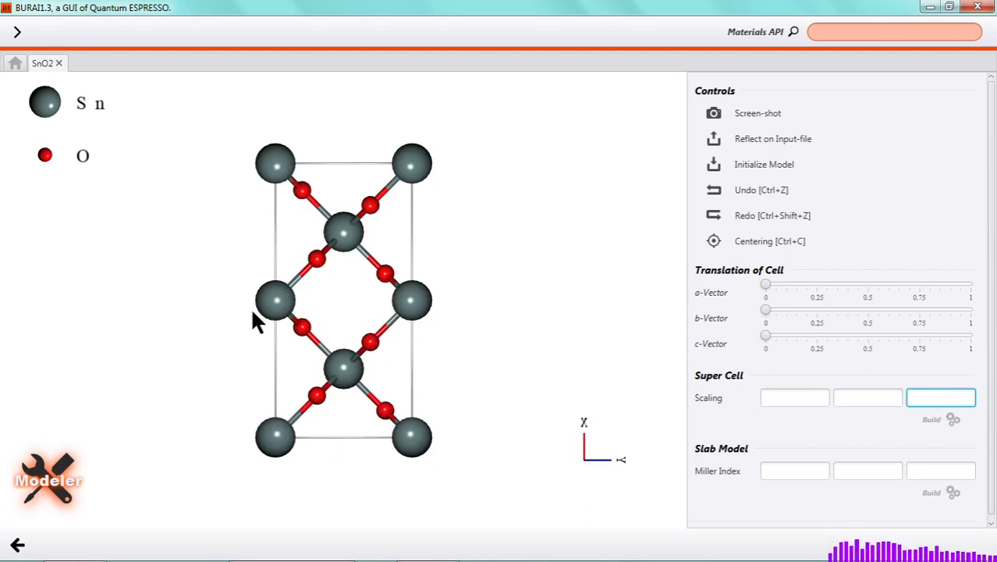
pyautogui.moveTo(373, 354); pyautogui.dragTo(342, 376)
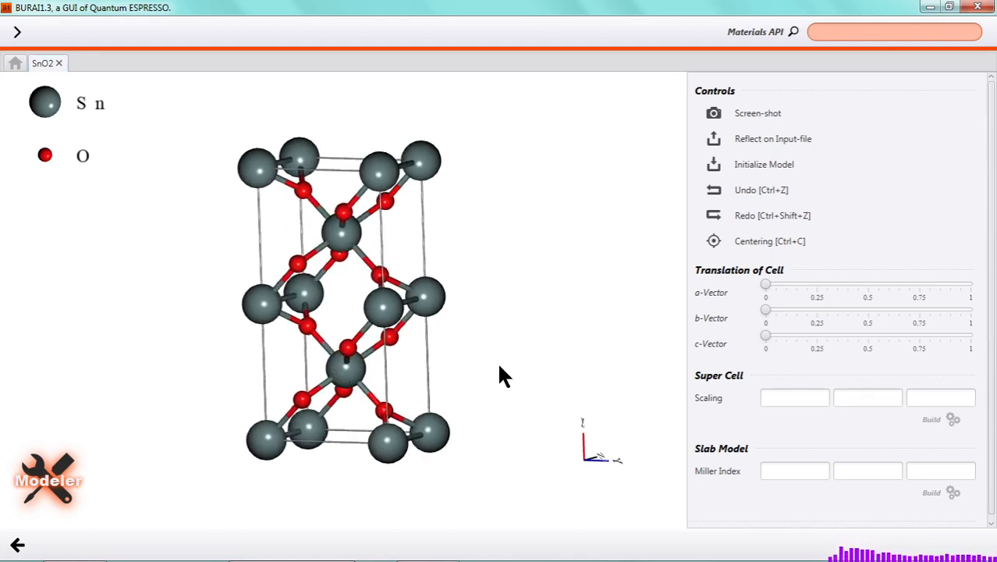
pyautogui.click(713, 191)
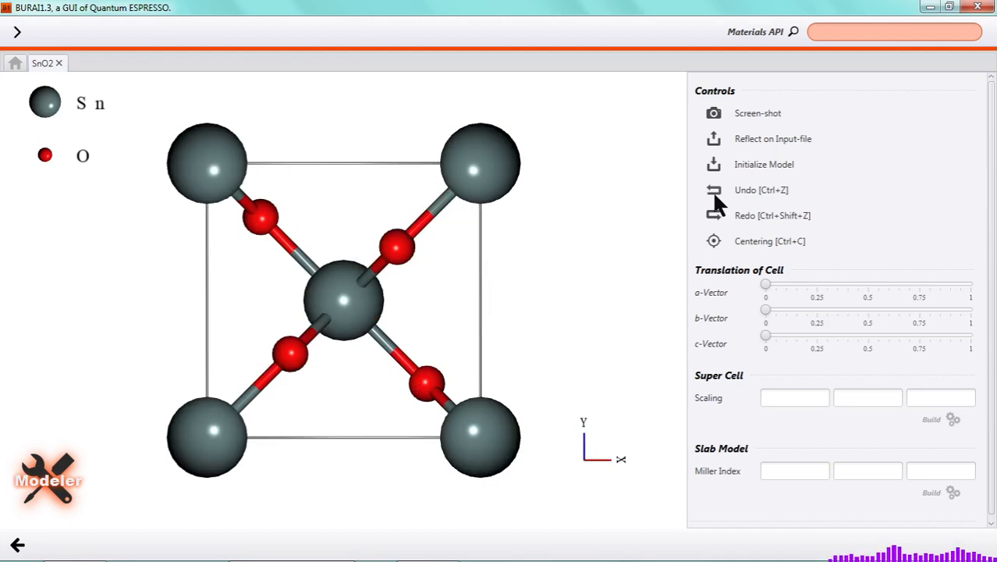
# Build a supercell of the SnO2 unit cell with scaling 1, 2, 1 and undo the build.
pyautogui.click(811, 398)
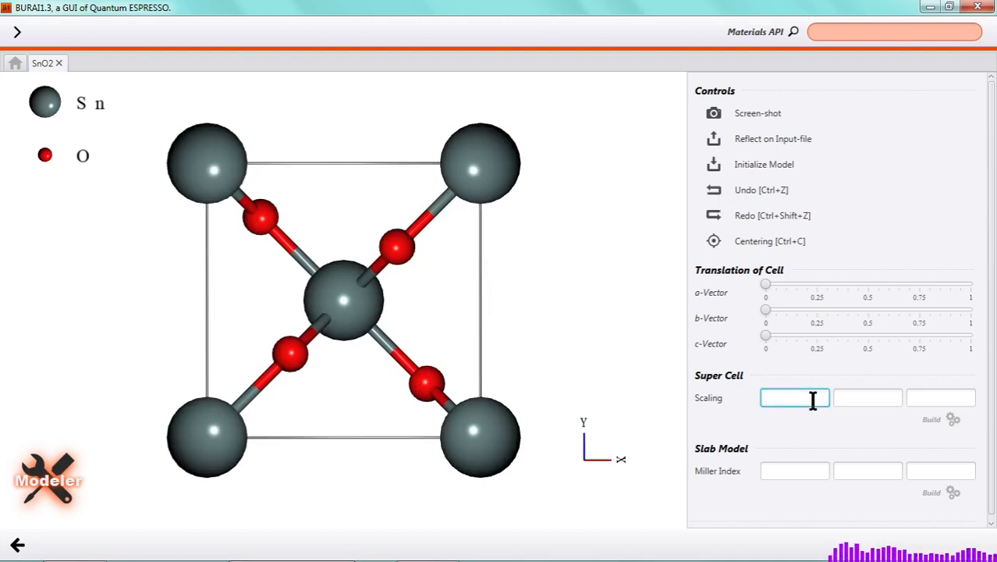
pyautogui.write('1')
pyautogui.press('Tab')
pyautogui.write('2')
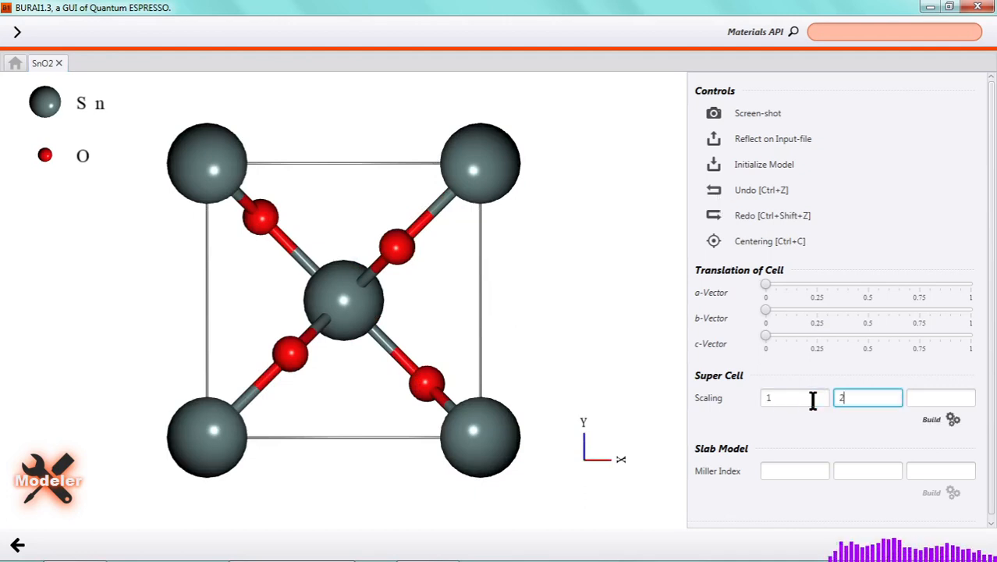
pyautogui.press('Tab')
pyautogui.write('1')
pyautogui.press('Return')
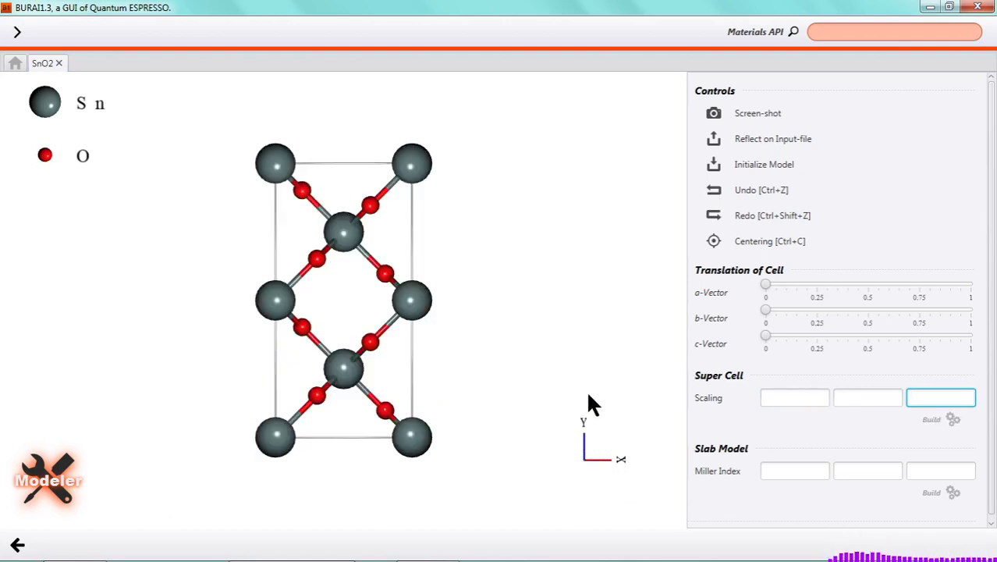
pyautogui.moveTo(388, 351); pyautogui.dragTo(363, 352)
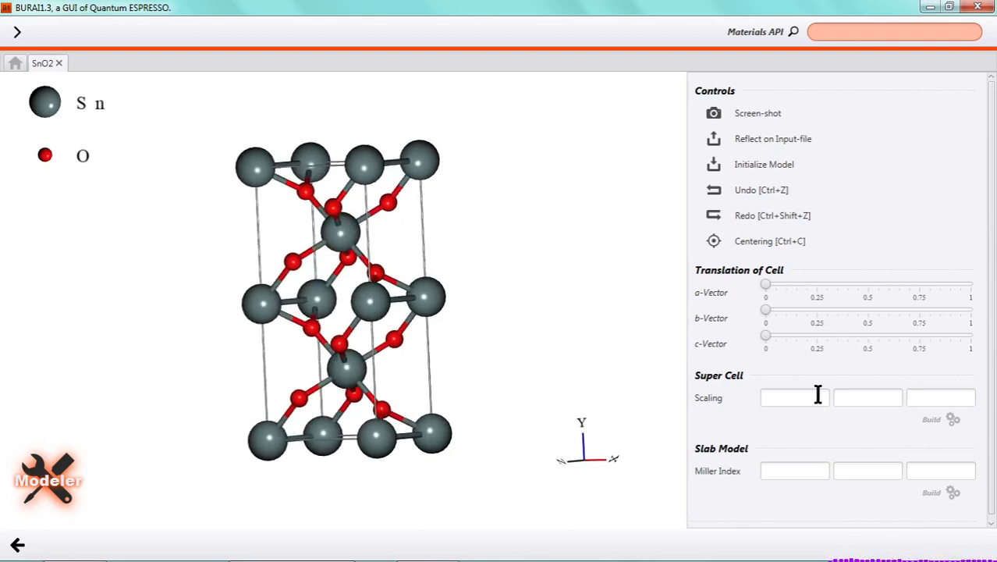
pyautogui.click(713, 190)
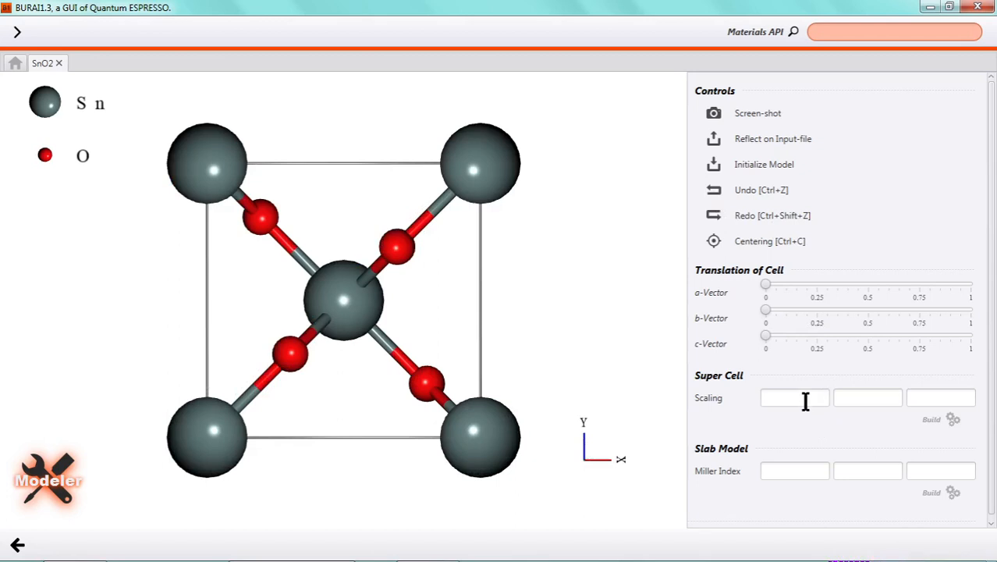
# Build a supercell of the SnO2 unit cell with scaling 3, 3, 3 and undo the build.
pyautogui.click(805, 401)
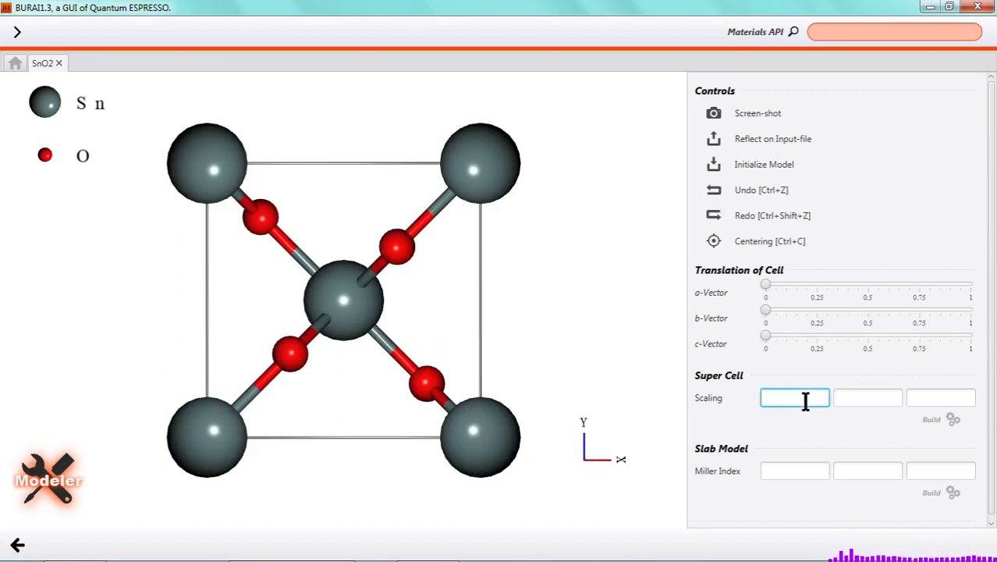
pyautogui.write('3')
pyautogui.press('Tab')
pyautogui.write('3')
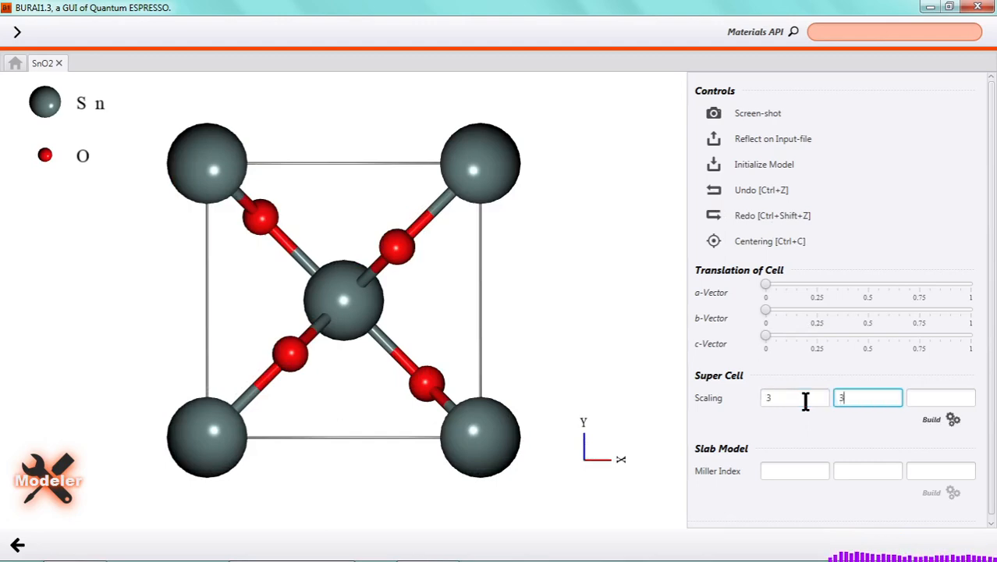
pyautogui.press('Tab')
pyautogui.write('3')
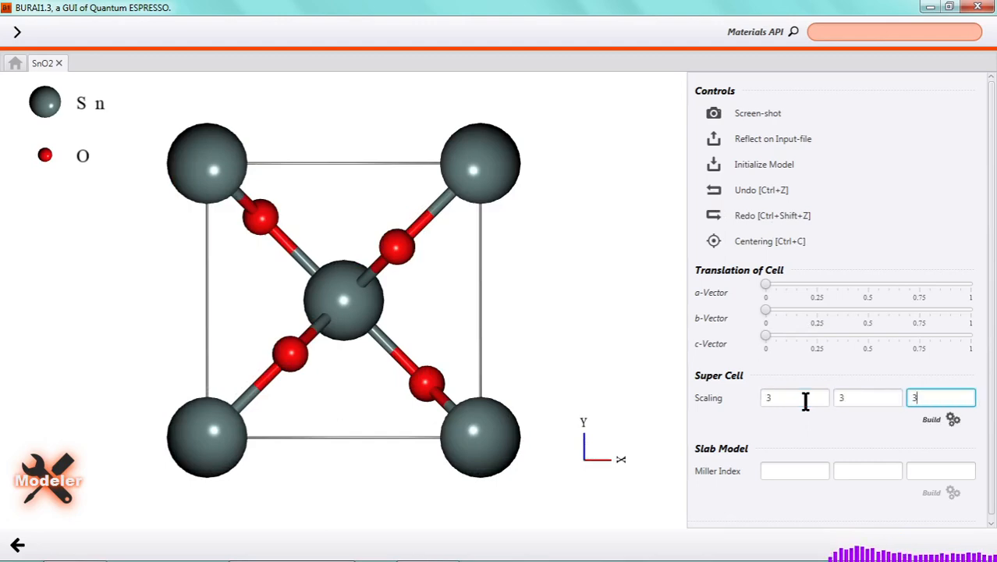
pyautogui.click(953, 419)
pyautogui.moveTo(473, 350); pyautogui.dragTo(442, 349)
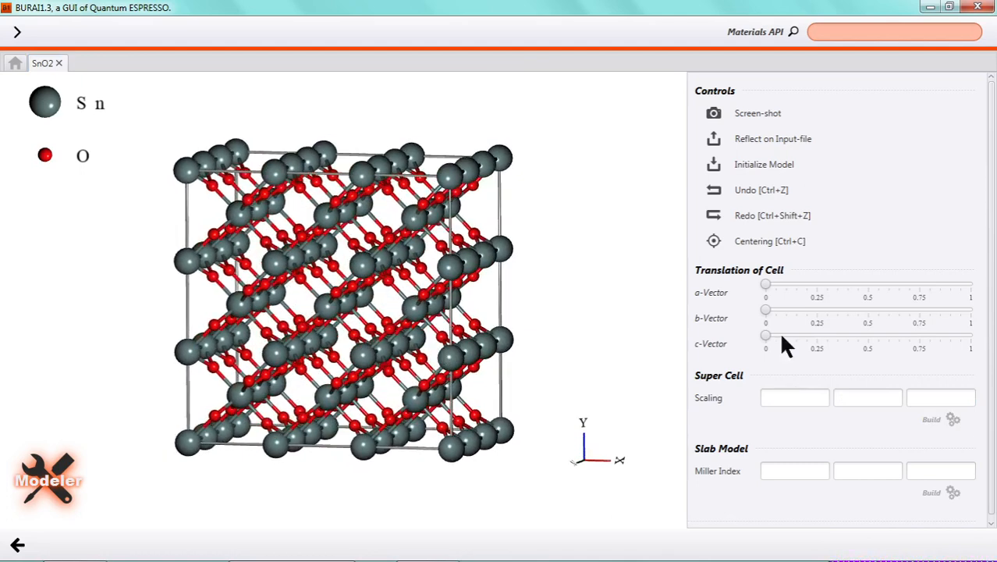
pyautogui.click(713, 189)
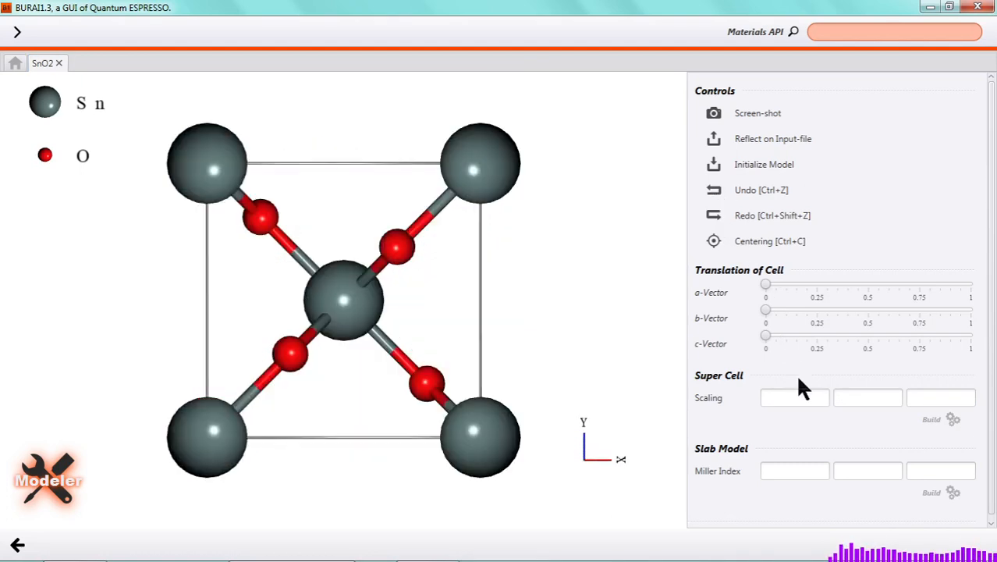
# Build a supercell of the SnO2 unit cell with scaling 3, 3, 1.
pyautogui.click(792, 400)
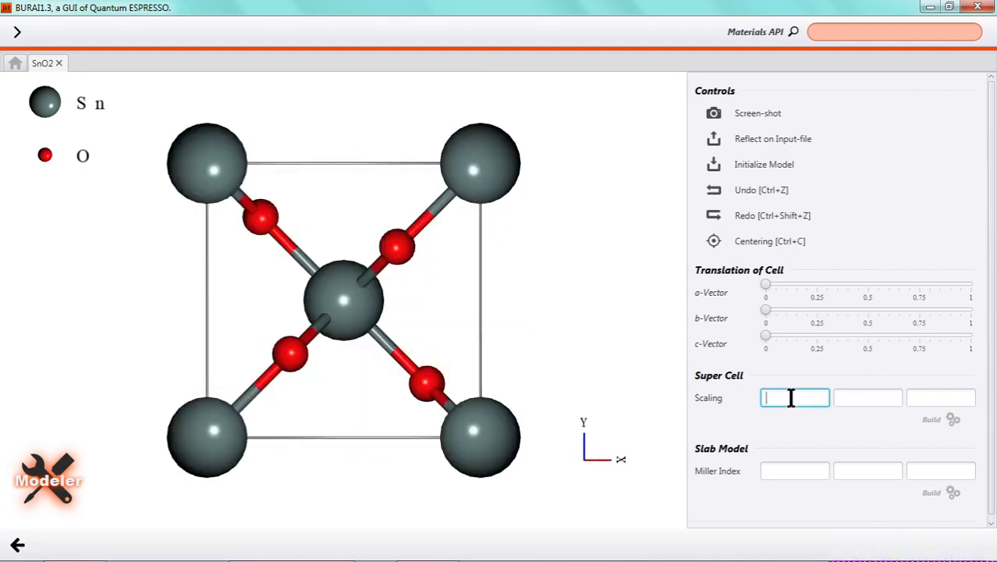
pyautogui.write('3')
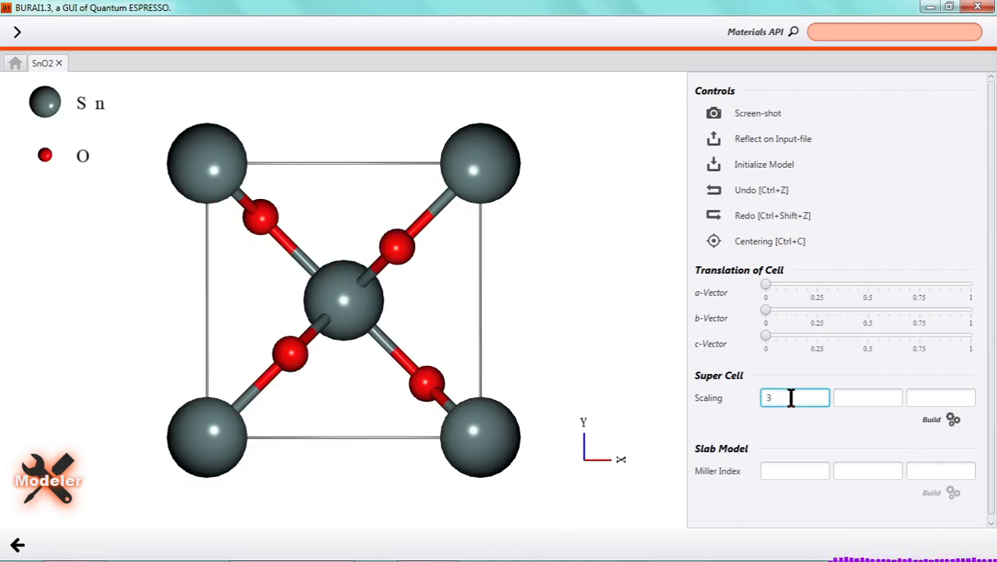
pyautogui.press('Tab')
pyautogui.write('3')
pyautogui.press('Tab')
pyautogui.write('1')
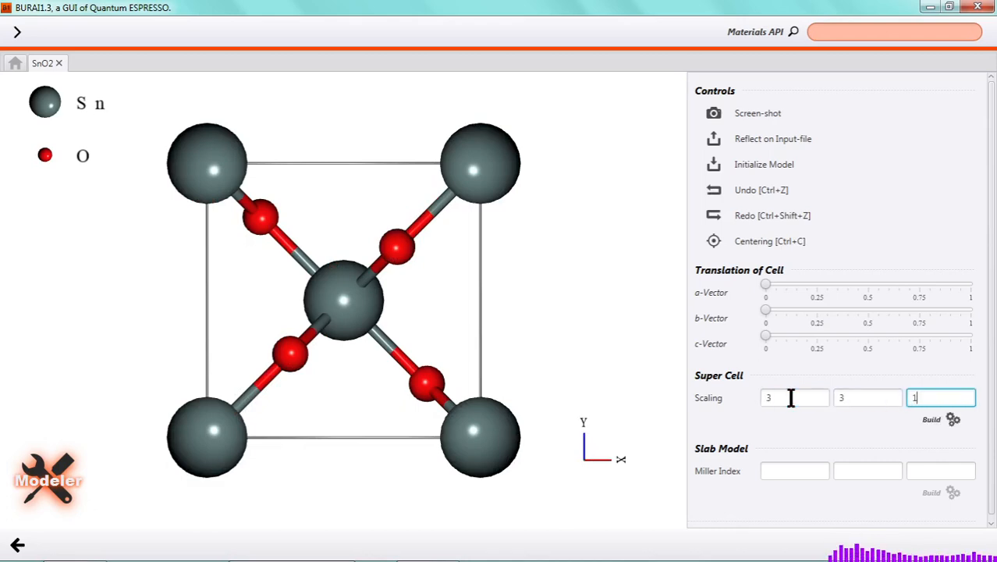
pyautogui.press('Return')
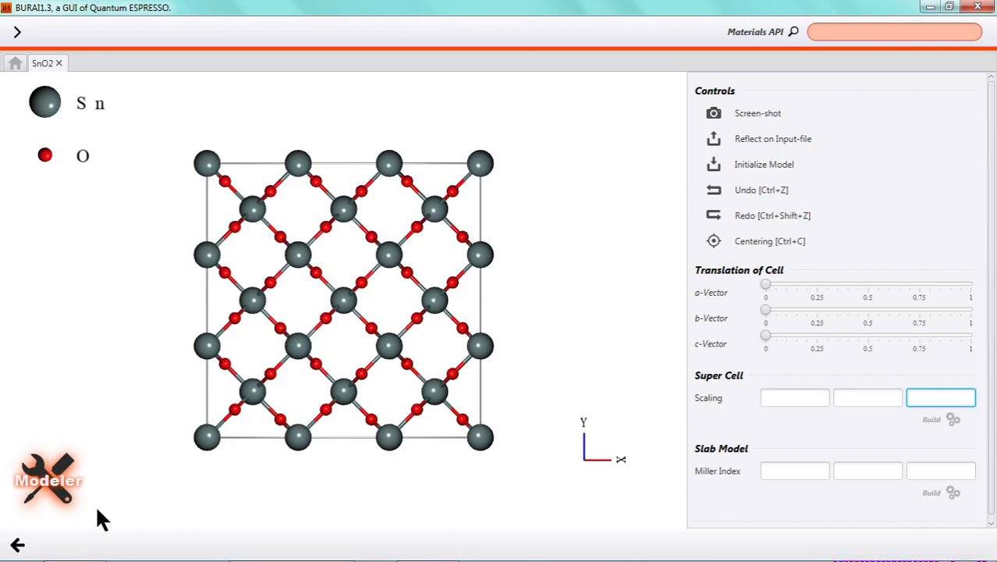
# Leave the Modeler, reflecting the supercell on the input-file and accepting the correction of K-points, number of bands and Brillouin-zone path.
pyautogui.click(19, 546)
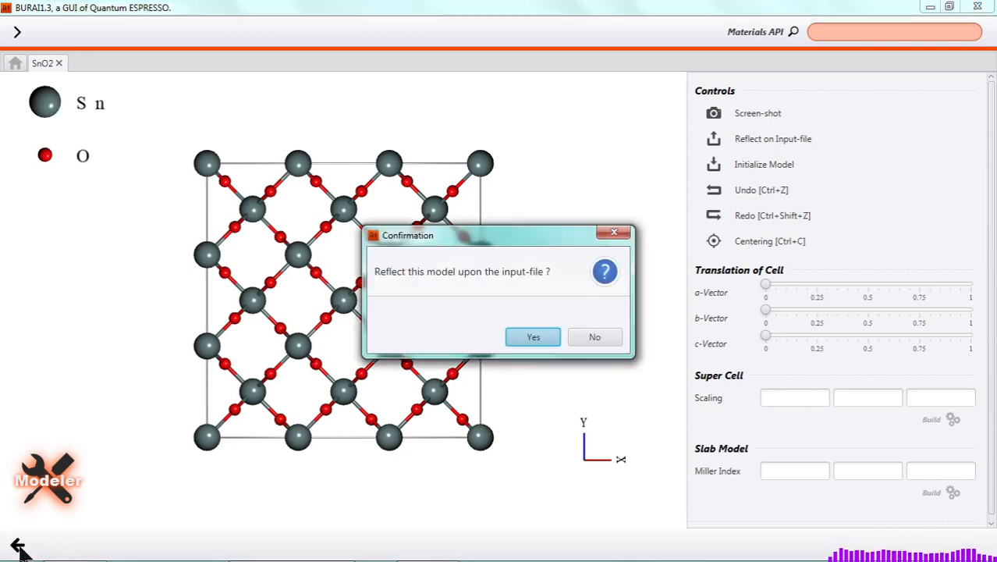
pyautogui.click(532, 344)
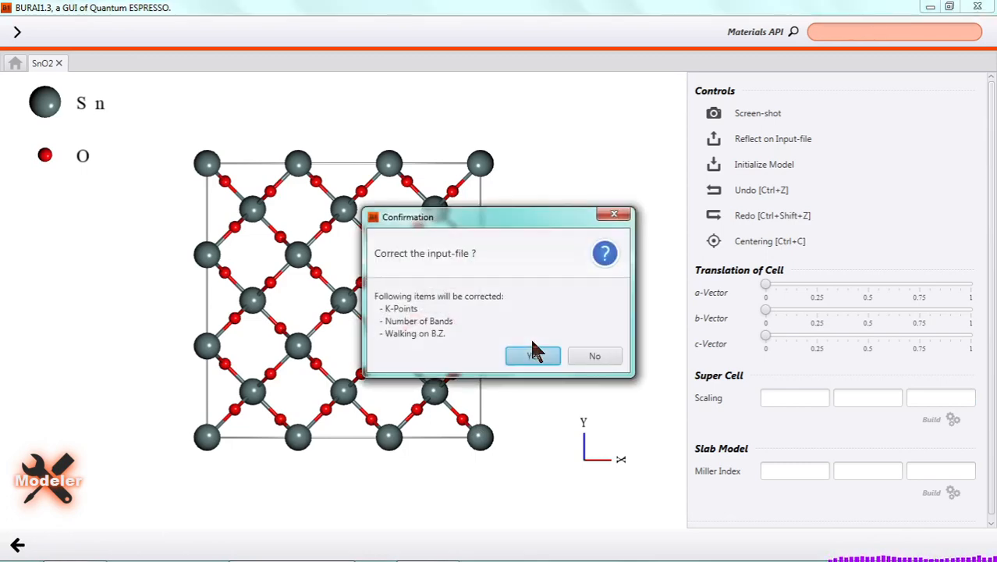
pyautogui.click(528, 352)
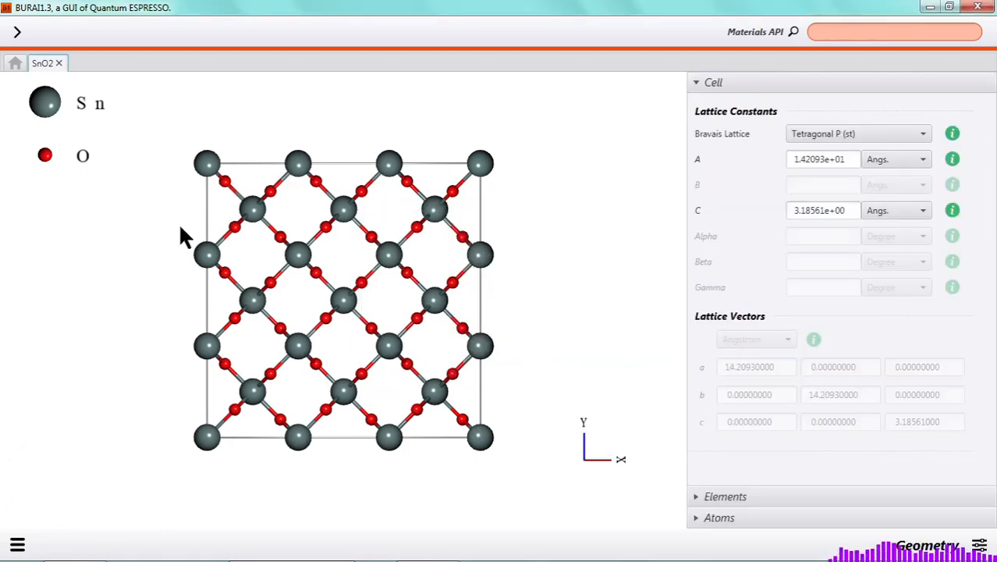
# Review the supercell's element properties and open its list of atomic positions.
pyautogui.moveTo(429, 312)
pyautogui.mouseDown()
pyautogui.moveTo(393, 316)
pyautogui.moveTo(400, 323)
pyautogui.moveTo(428, 306)
pyautogui.moveTo(422, 295)
pyautogui.mouseUp()
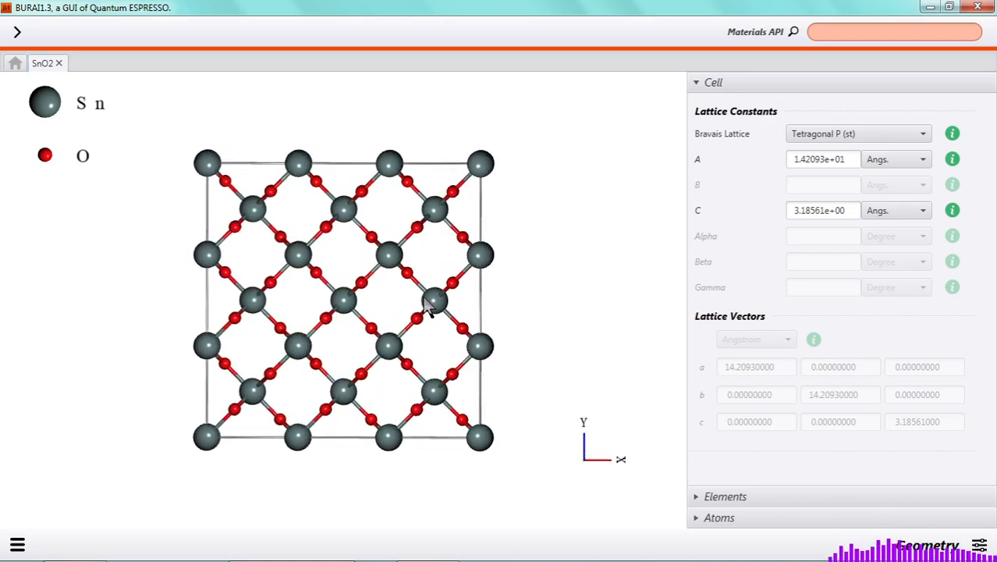
pyautogui.click(698, 497)
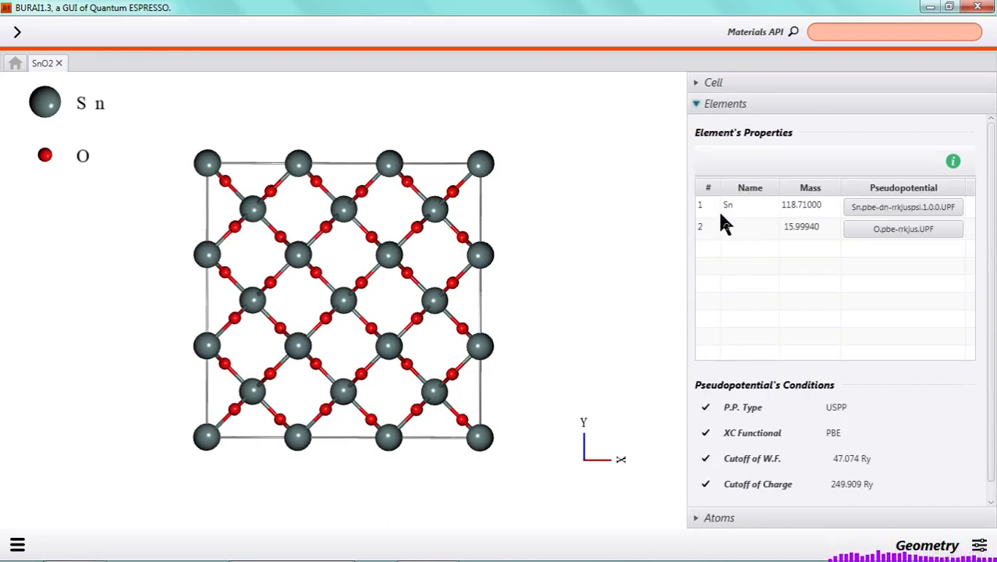
pyautogui.click(703, 111)
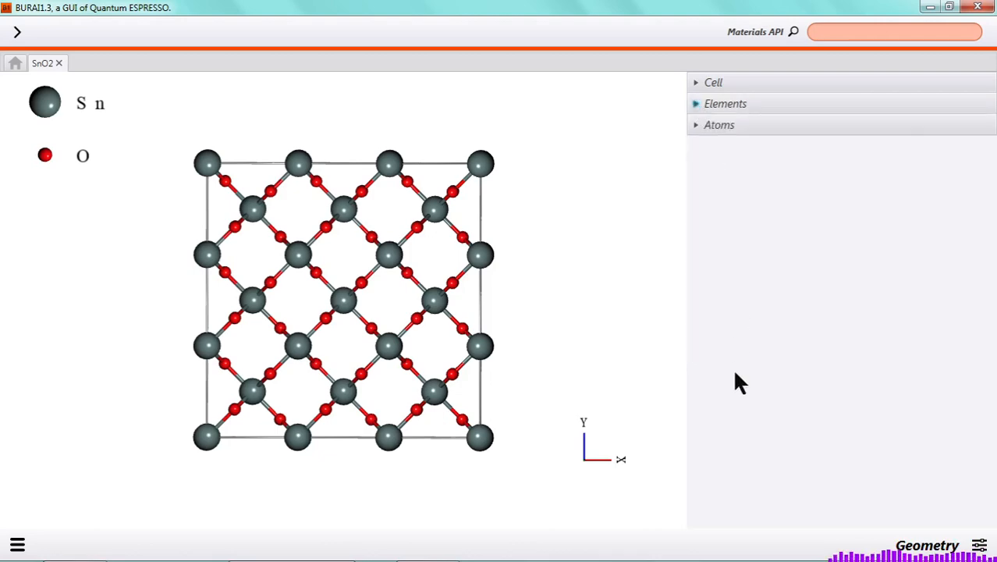
pyautogui.click(714, 126)
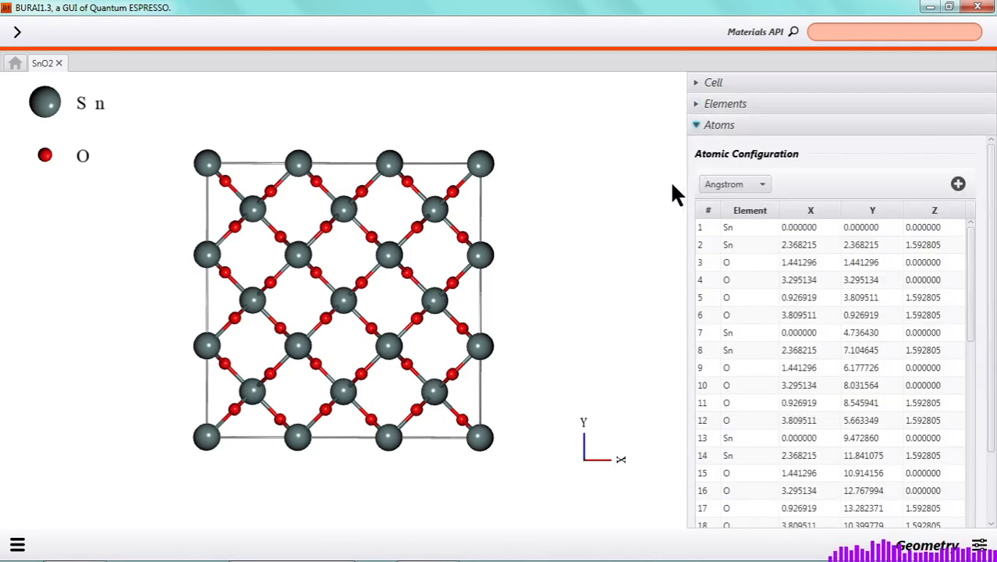
pyautogui.hotkey('alt', 'Tab')
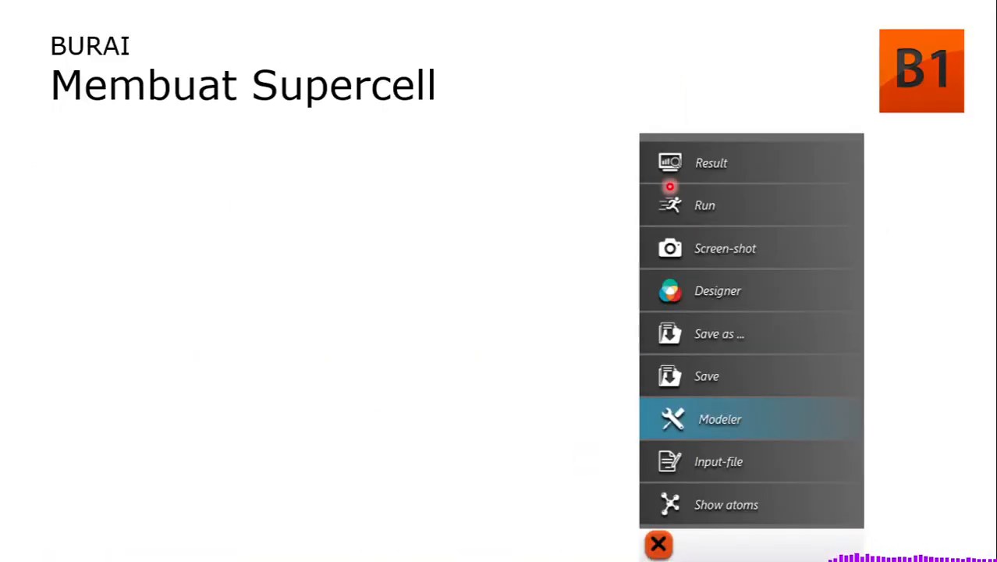
pyautogui.press('Left')
pyautogui.press('Left')
pyautogui.press('Left')
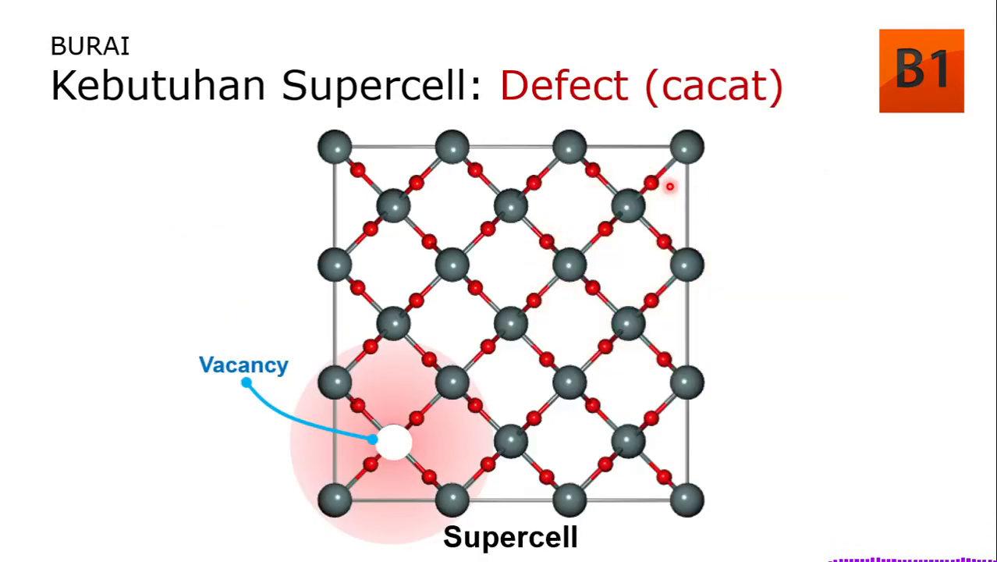
pyautogui.press('Left')
pyautogui.hotkey('alt', 'Tab')
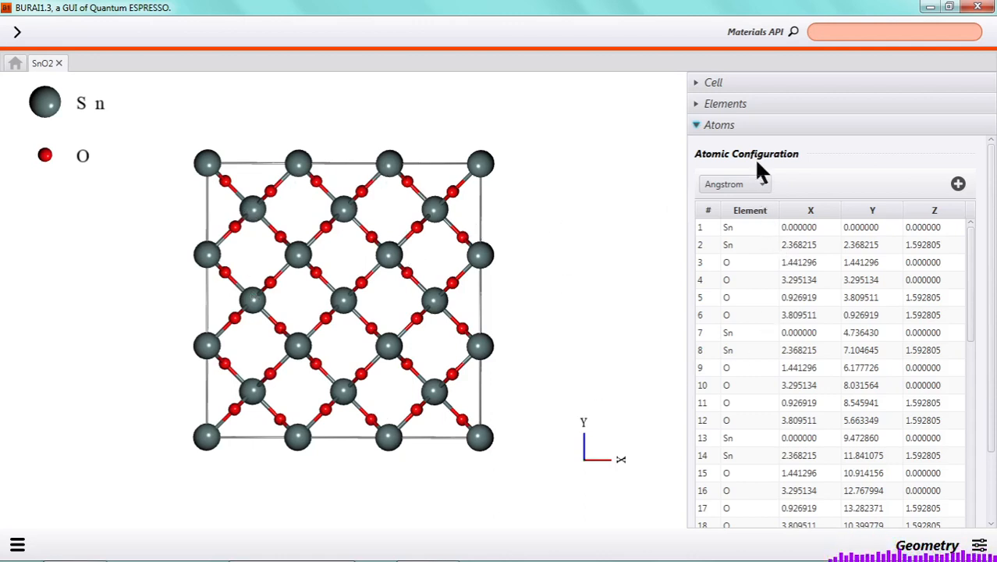
# Find the Sn atom to dope among the listed atoms and change the element of atom 8 to Bi.
pyautogui.click(741, 225)
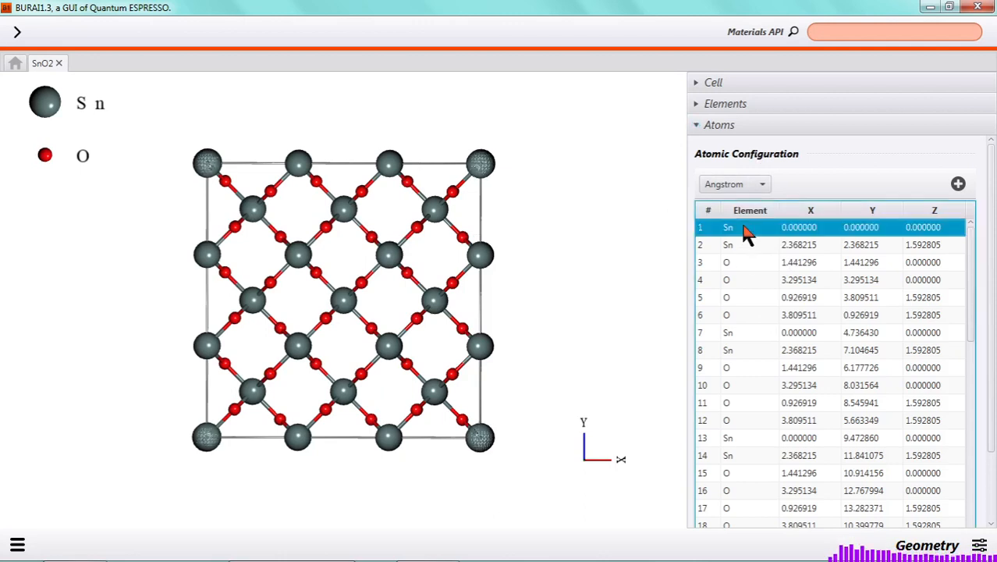
pyautogui.click(742, 244)
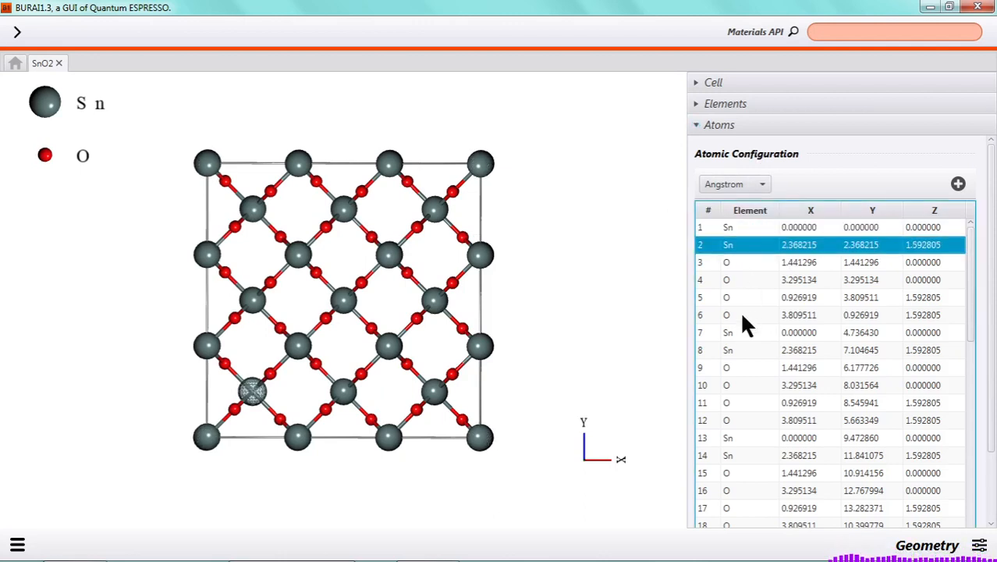
pyautogui.click(738, 332)
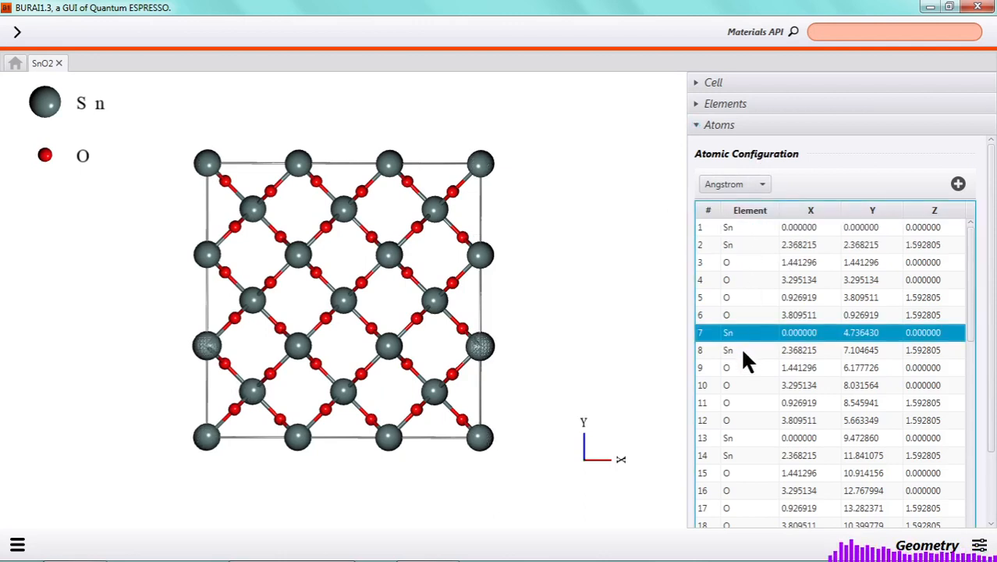
pyautogui.click(743, 351)
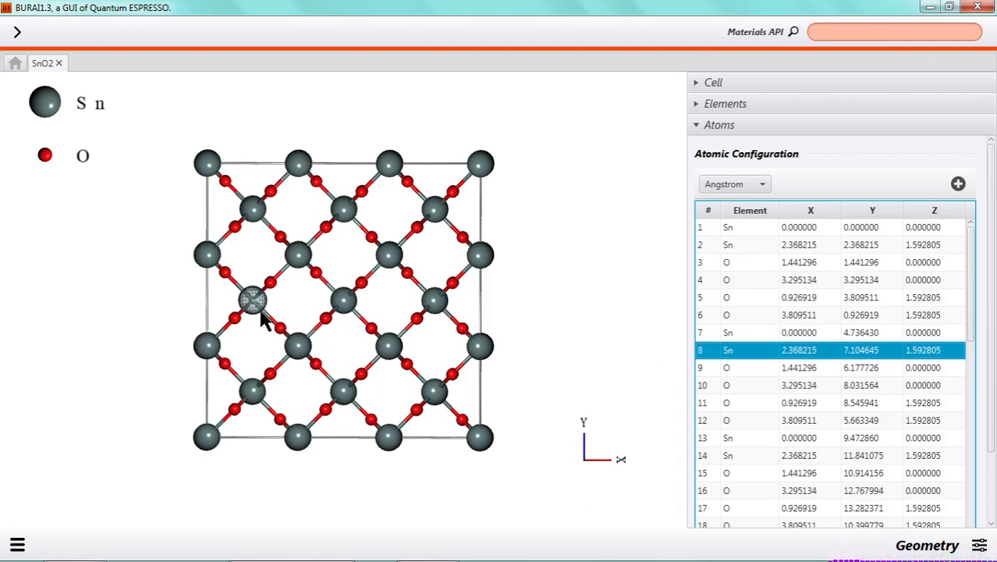
pyautogui.doubleClick(732, 351)
pyautogui.write('Bi')
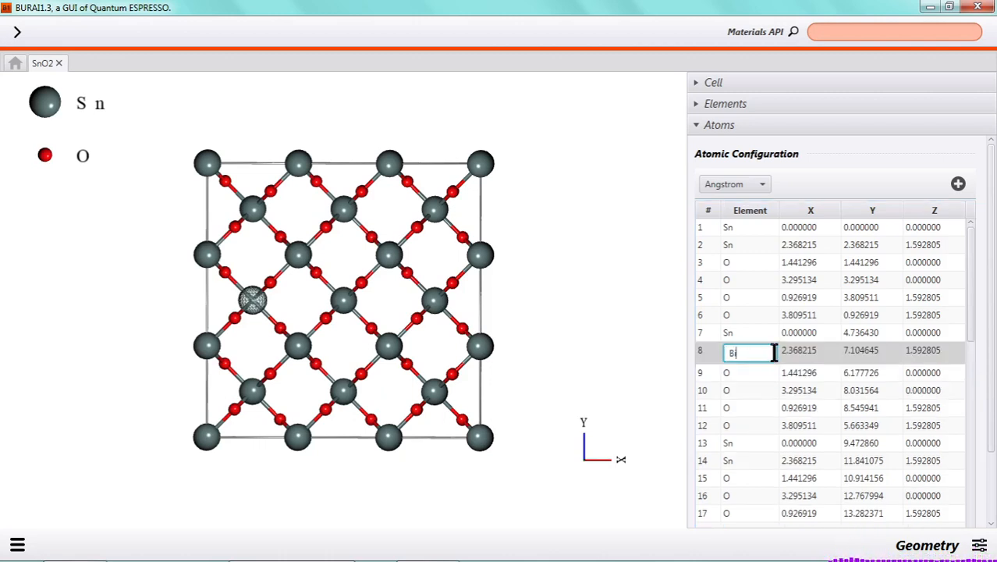
pyautogui.press('Return')
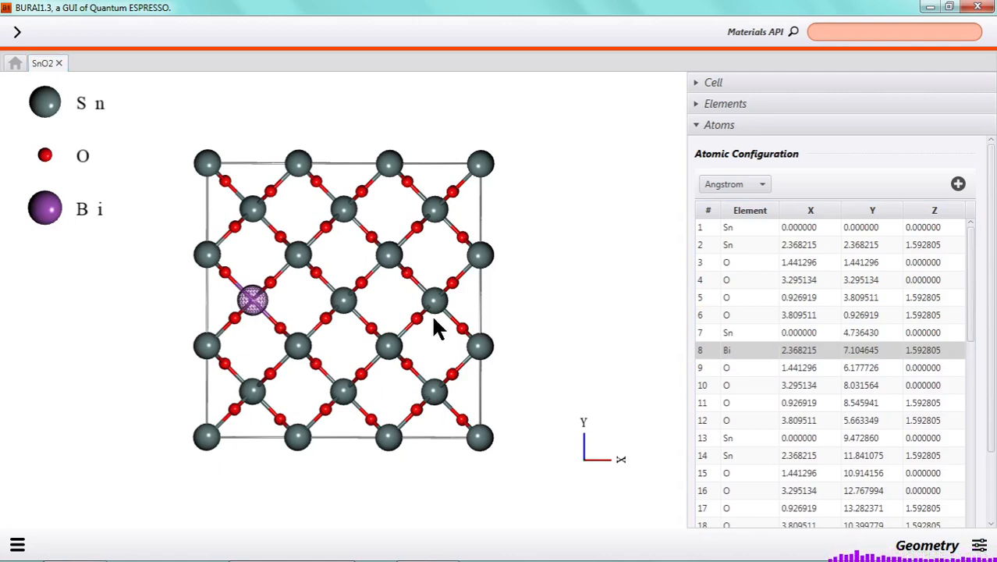
pyautogui.click(746, 333)
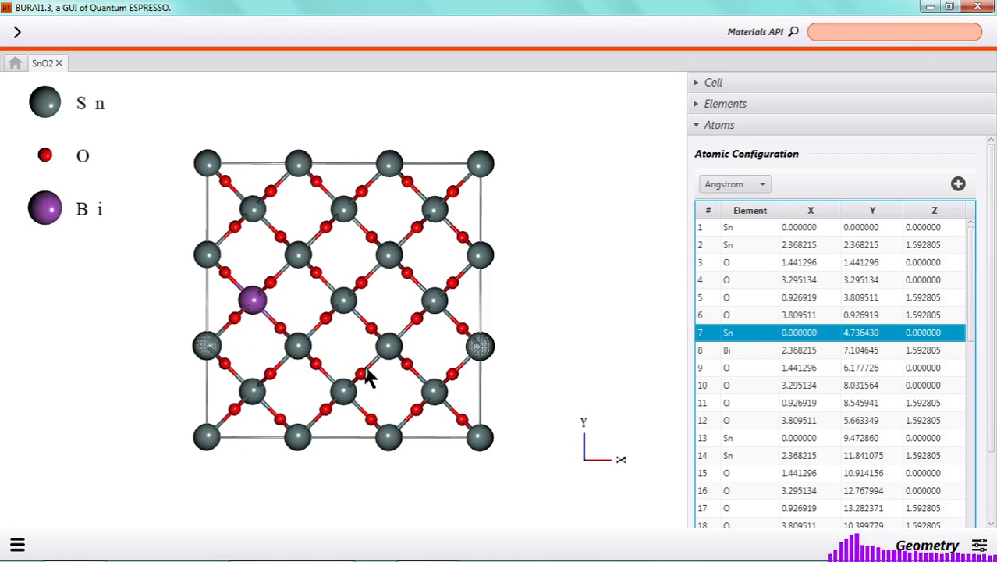
pyautogui.click(979, 546)
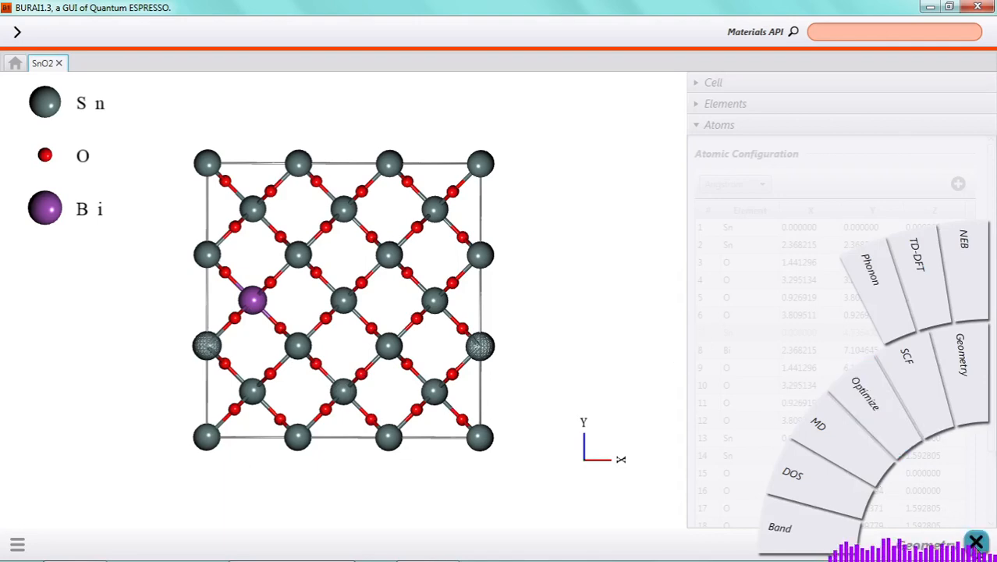
pyautogui.click(974, 543)
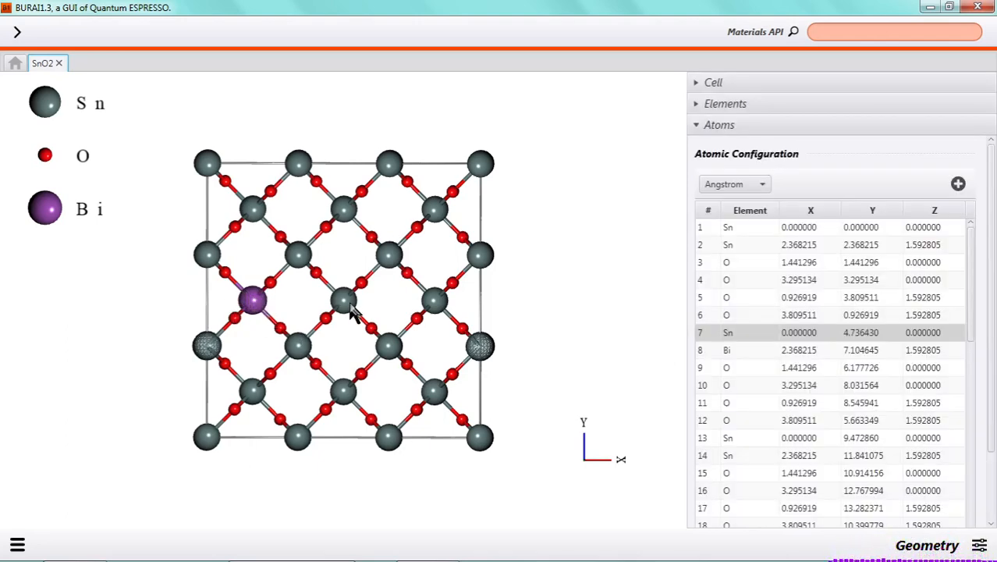
# Delete the Bi atom, number 8, from the atomic configuration to create a vacancy.
pyautogui.click(736, 357)
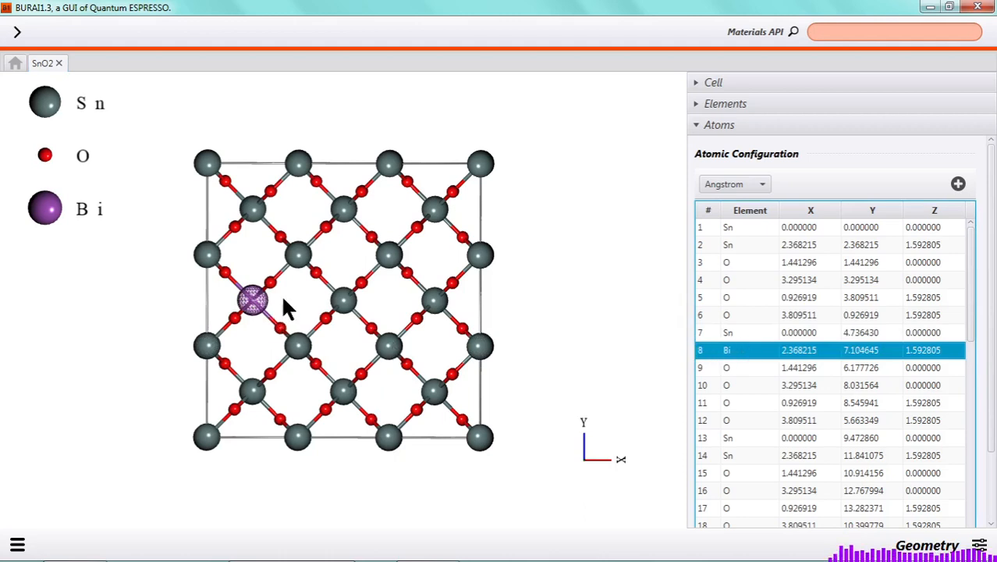
pyautogui.rightClick(732, 351)
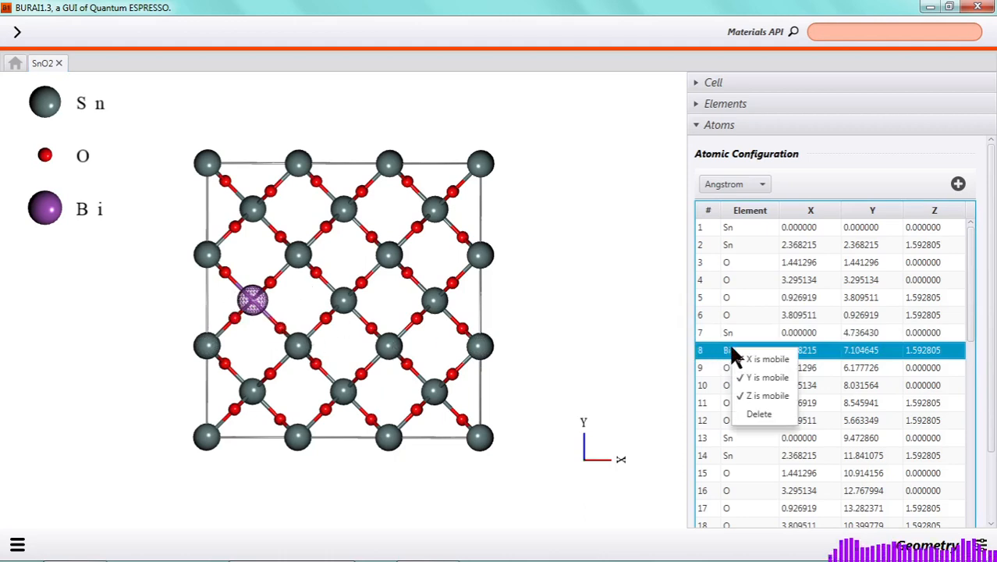
pyautogui.click(761, 415)
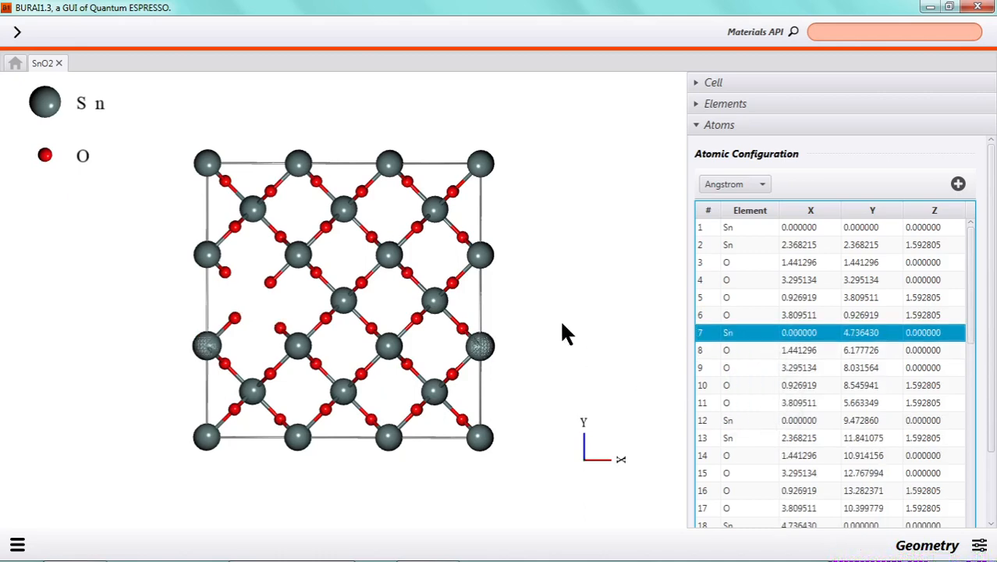
pyautogui.hotkey('alt', 'Tab')
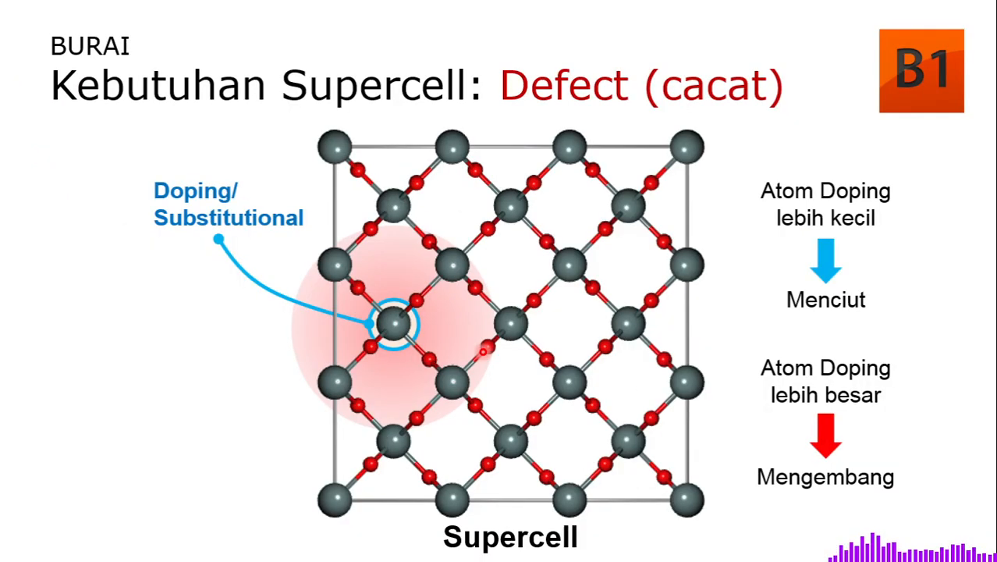
pyautogui.press('Right')
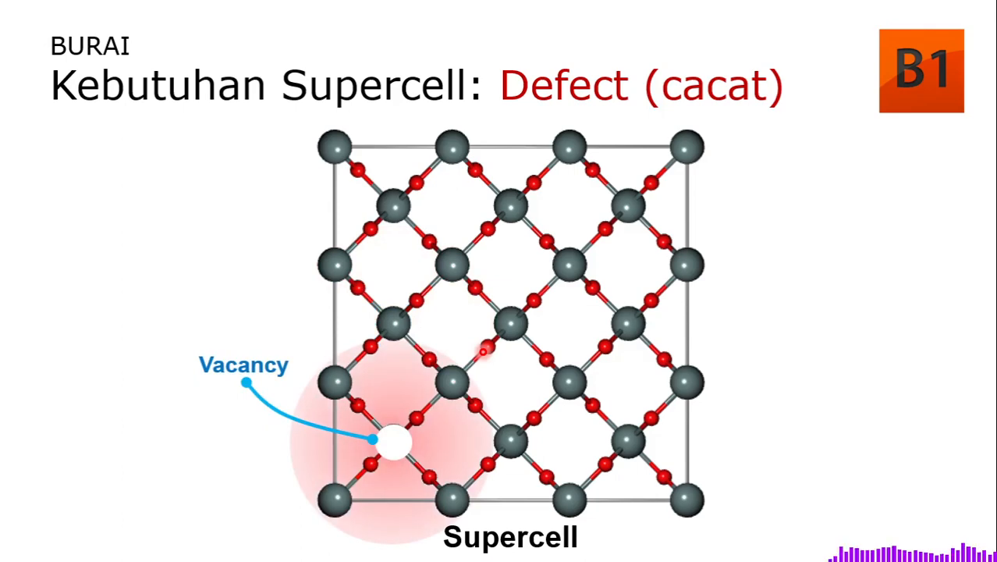
pyautogui.hotkey('alt', 'Tab')
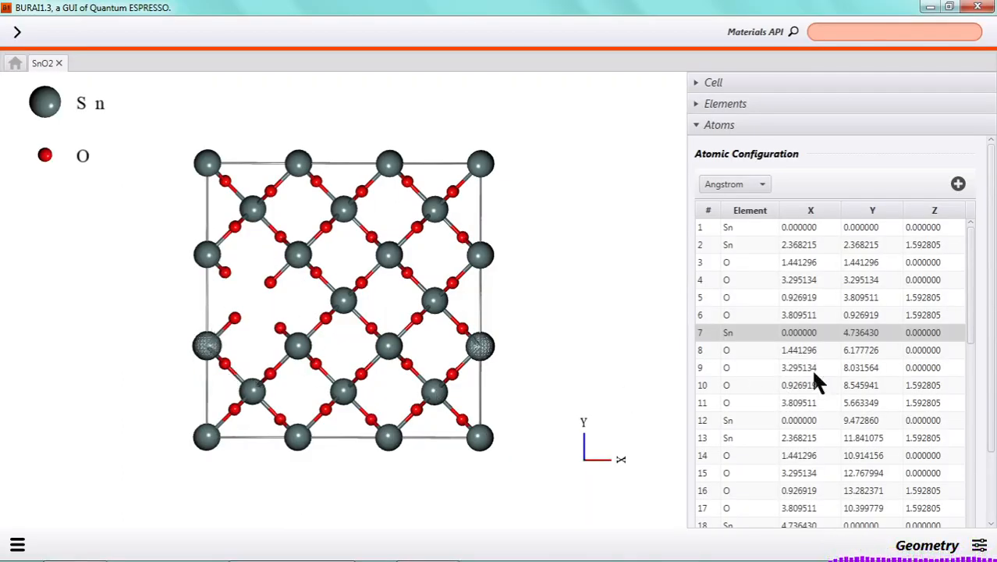
# Create a second vacancy by deleting Sn atom 12, on the cell edge, from the atomic configuration.
pyautogui.click(747, 246)
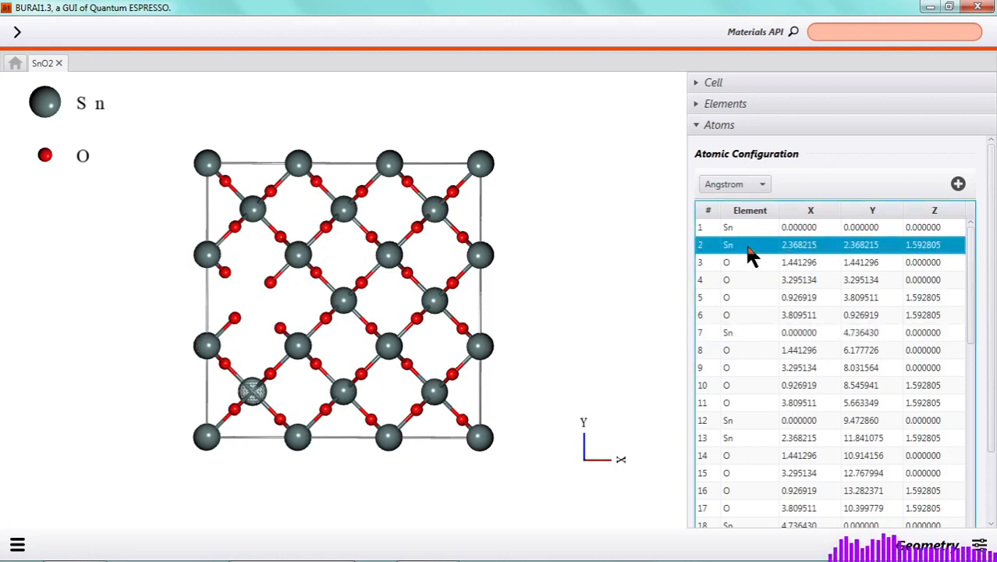
pyautogui.click(748, 425)
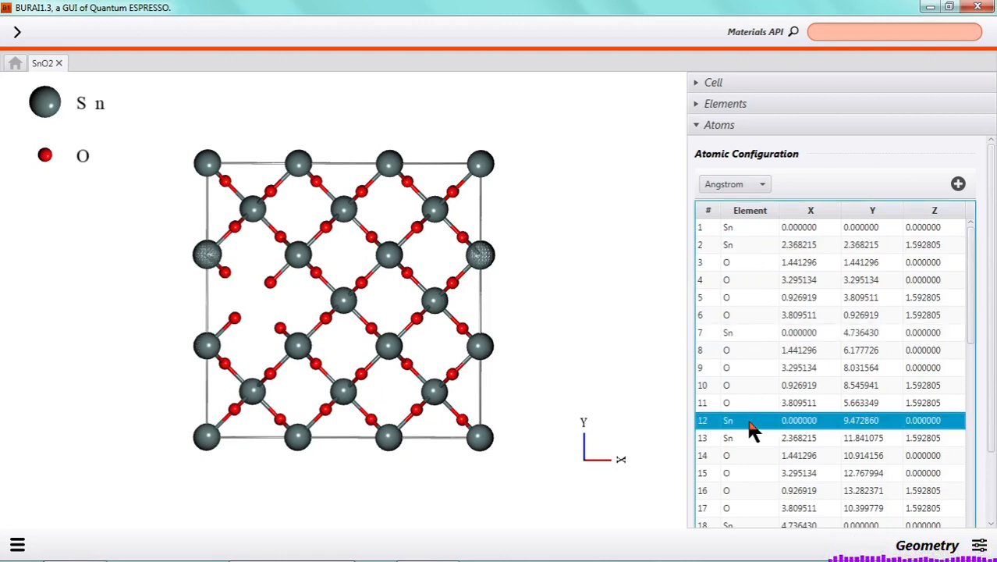
pyautogui.rightClick(749, 425)
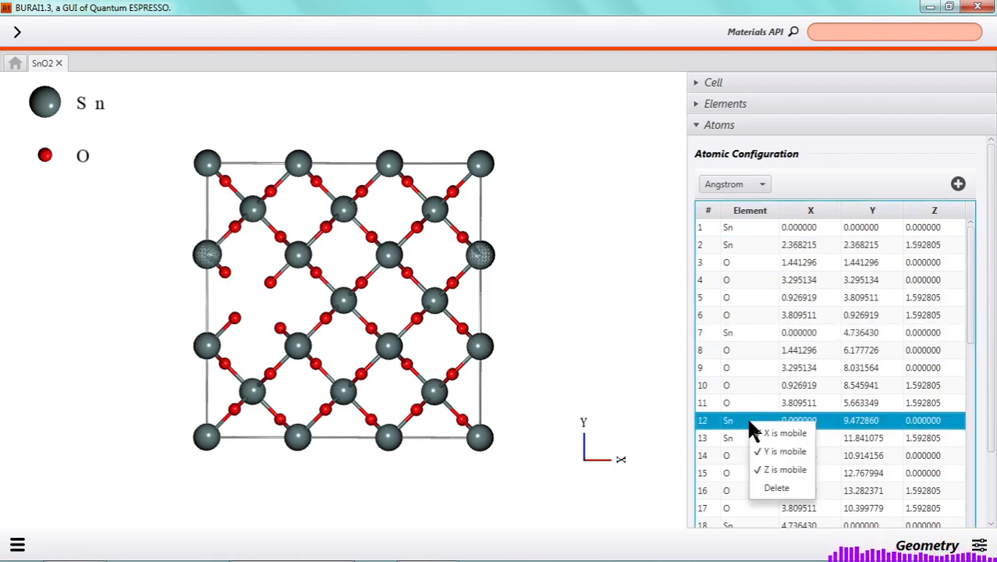
pyautogui.click(780, 488)
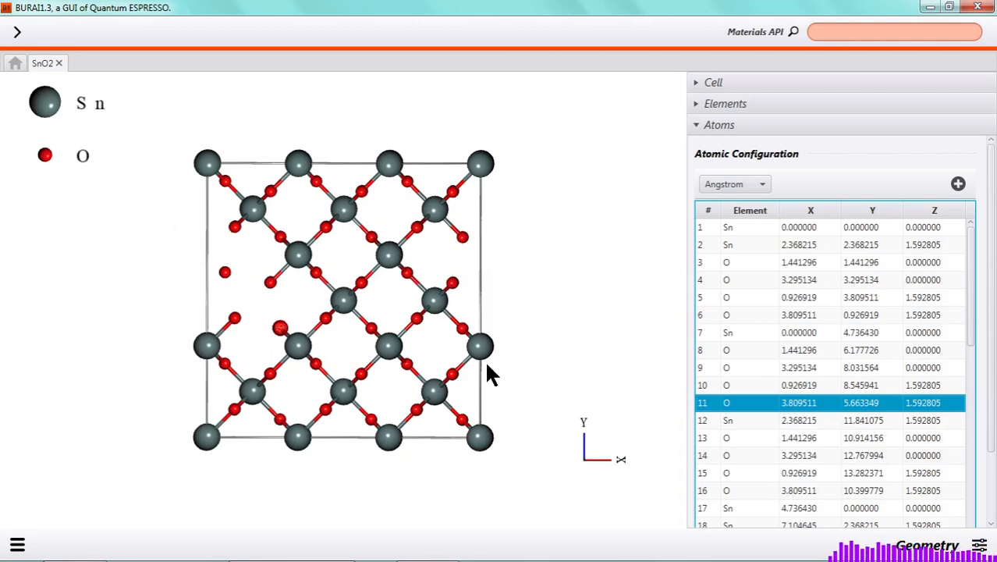
pyautogui.click(981, 546)
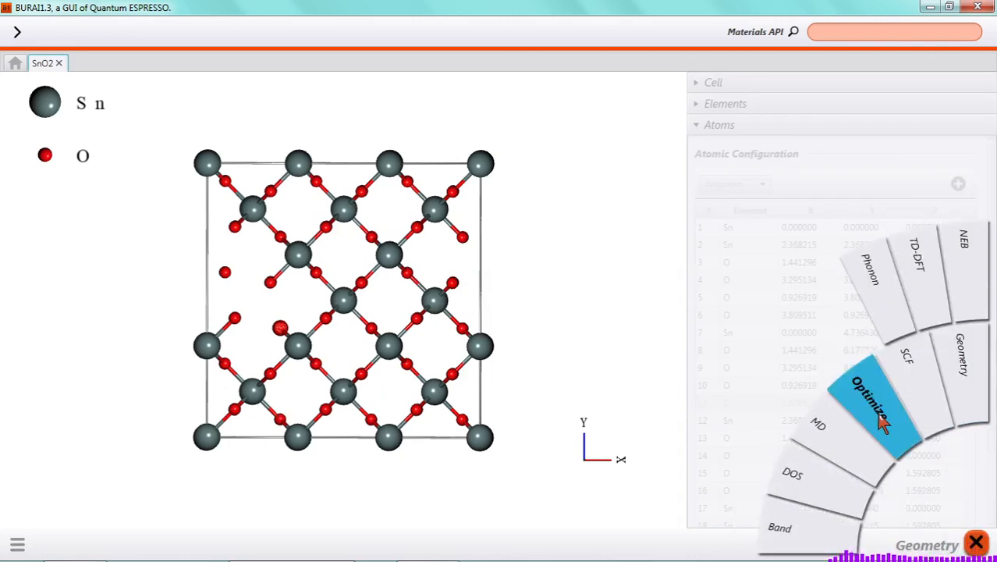
pyautogui.click(976, 542)
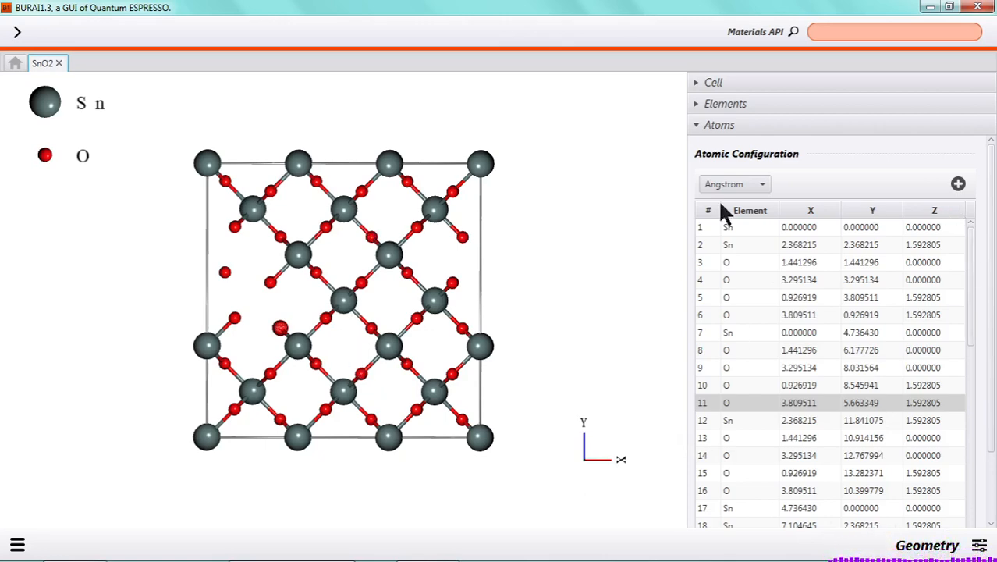
pyautogui.hotkey('alt', 'Tab')
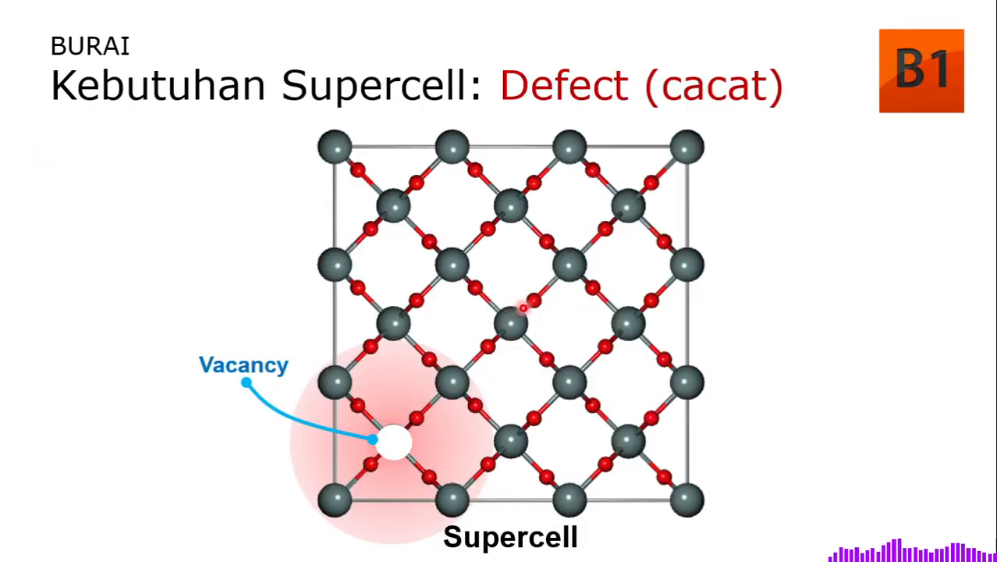
pyautogui.click(523, 308)
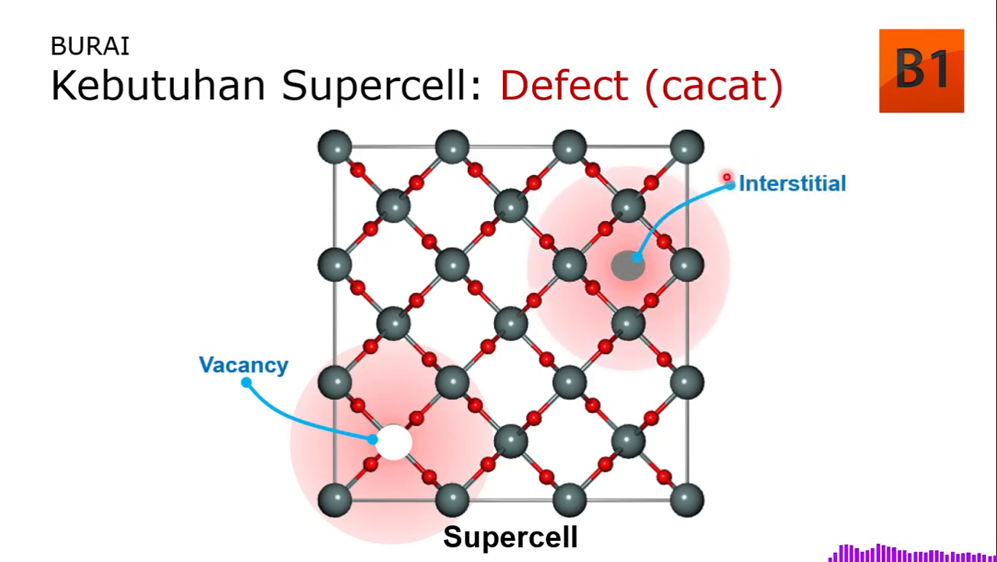
pyautogui.hotkey('alt', 'Tab')
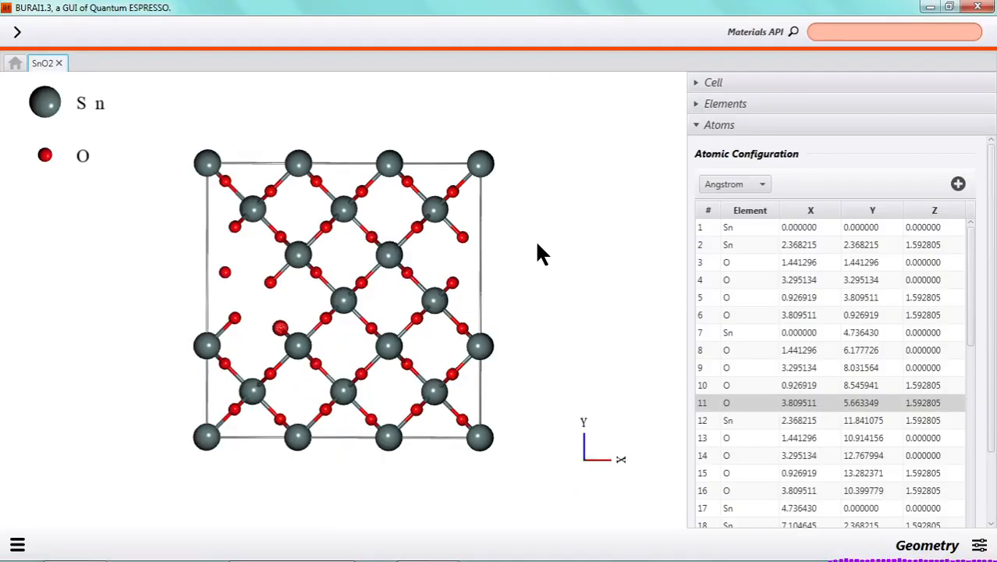
# Start adding an atom to the atomic configuration and select Bi as its element.
pyautogui.click(959, 186)
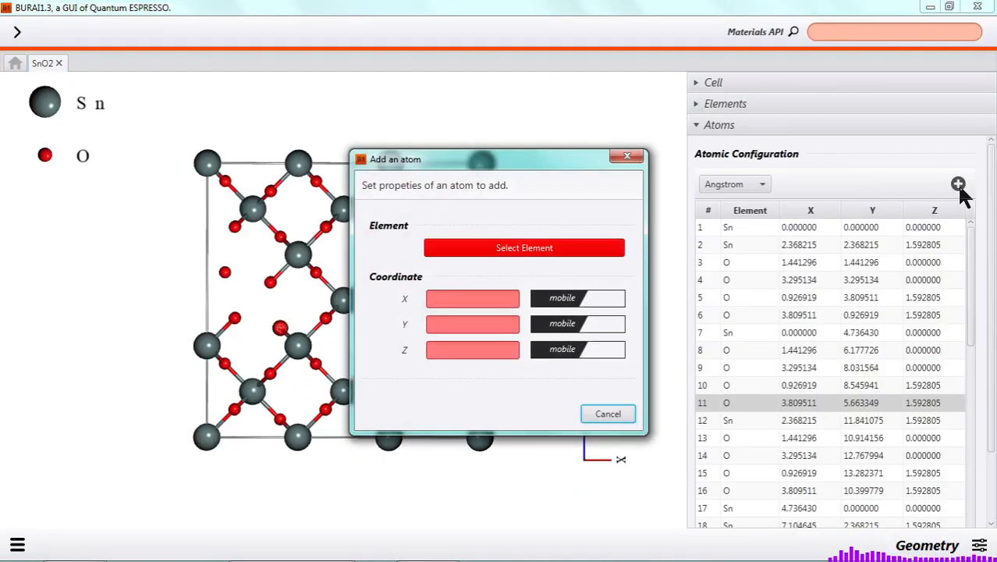
pyautogui.click(581, 249)
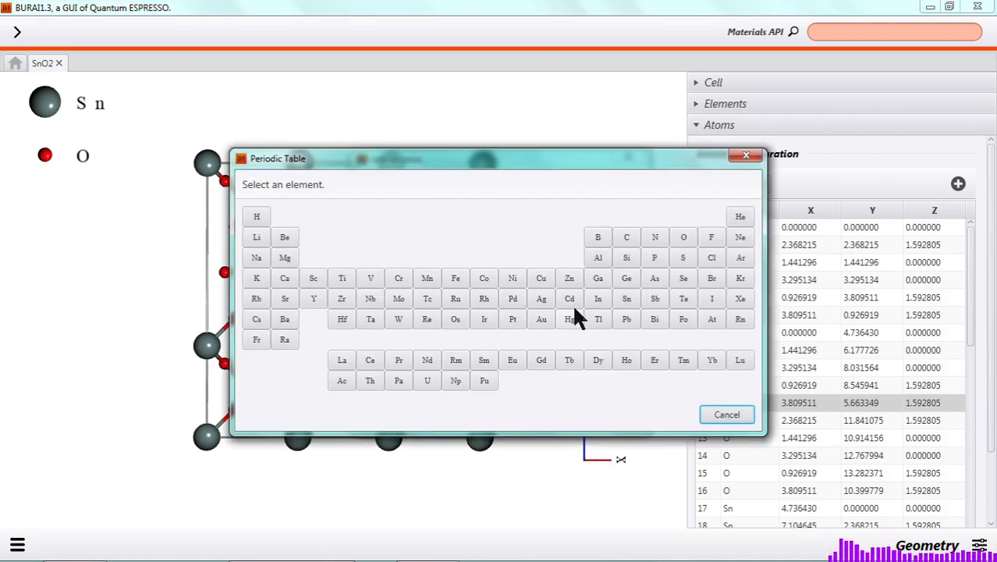
pyautogui.click(652, 318)
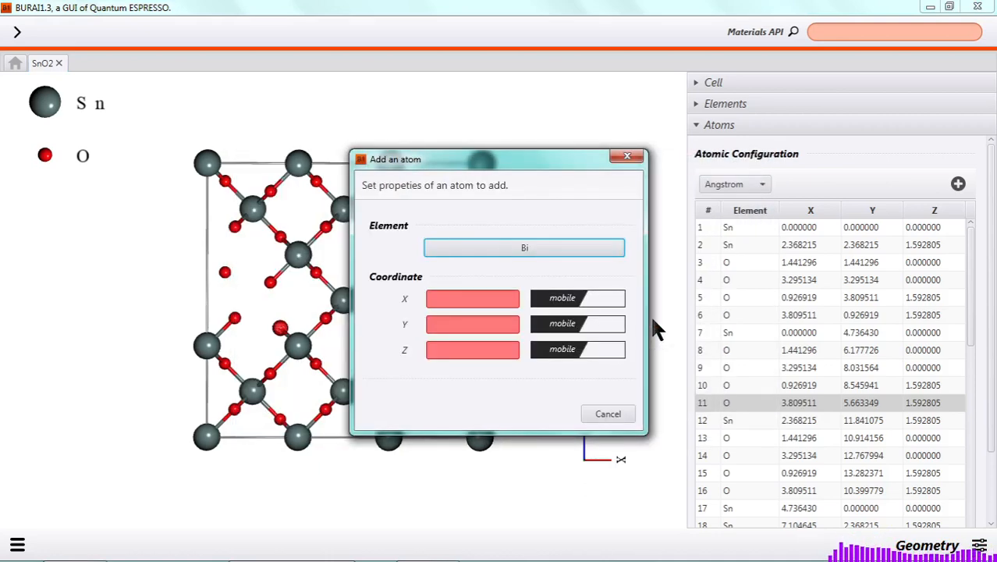
# Set the new Bi atom's coordinates to X 8, Y 6, Z 1 and add it to the supercell.
pyautogui.click(501, 304)
pyautogui.moveTo(483, 161); pyautogui.dragTo(660, 95)
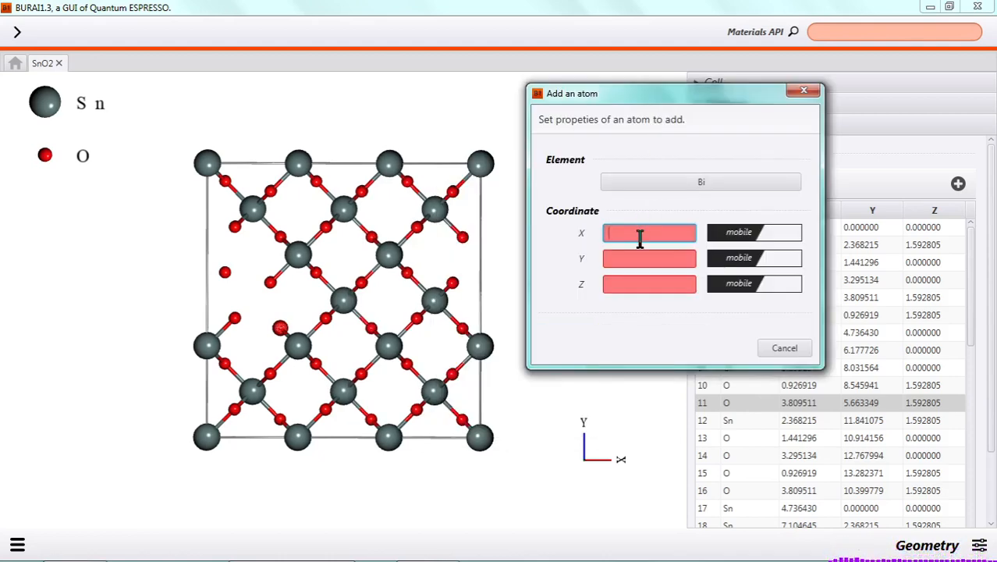
pyautogui.write('8')
pyautogui.press('Tab')
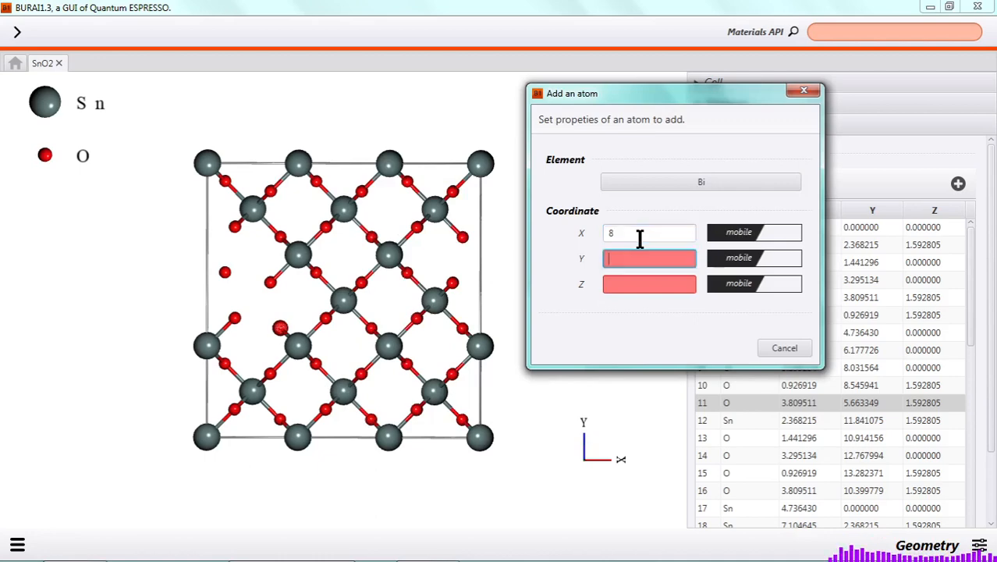
pyautogui.press('Tab')
pyautogui.write('6')
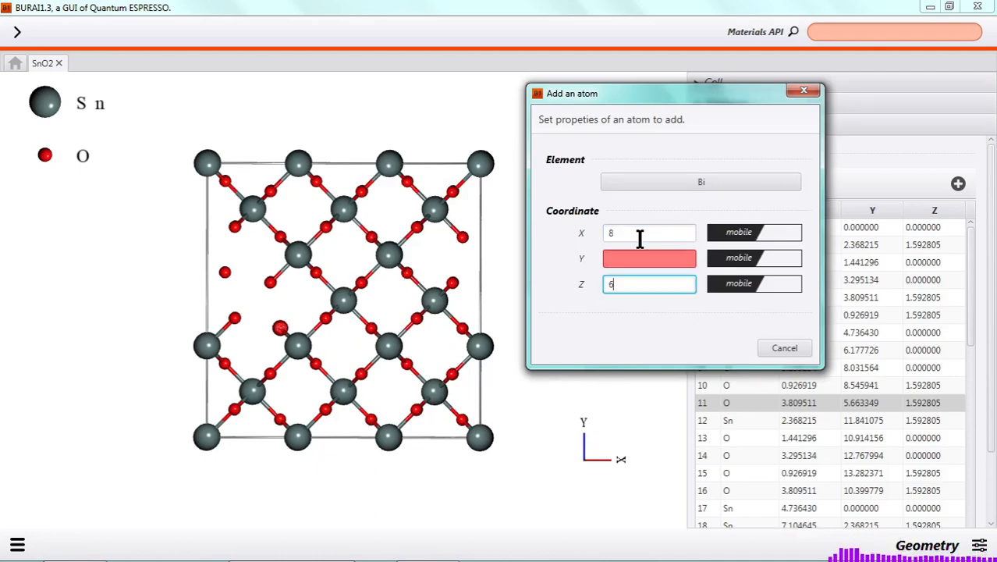
pyautogui.press('Tab')
pyautogui.click(611, 262)
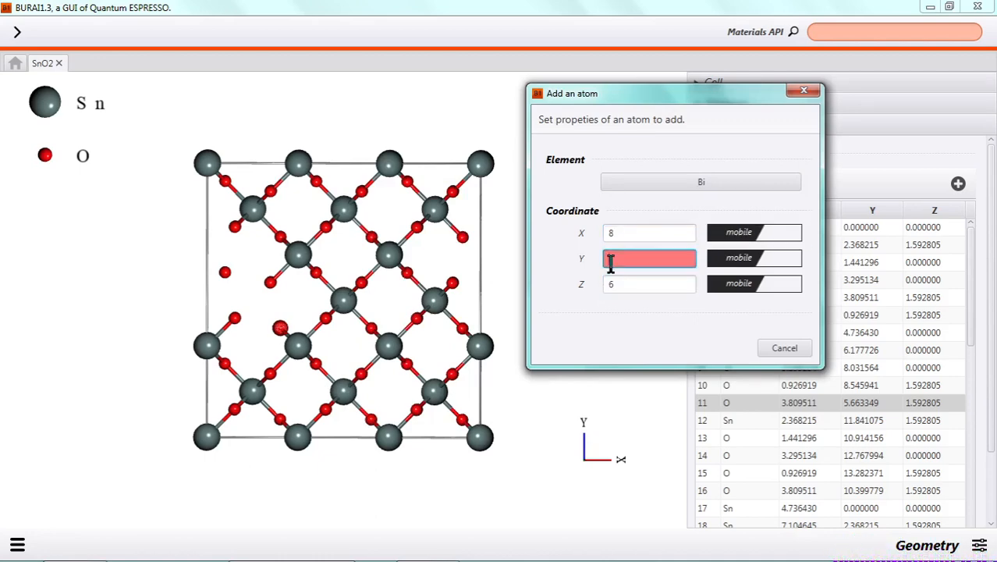
pyautogui.write('6')
pyautogui.press('Tab')
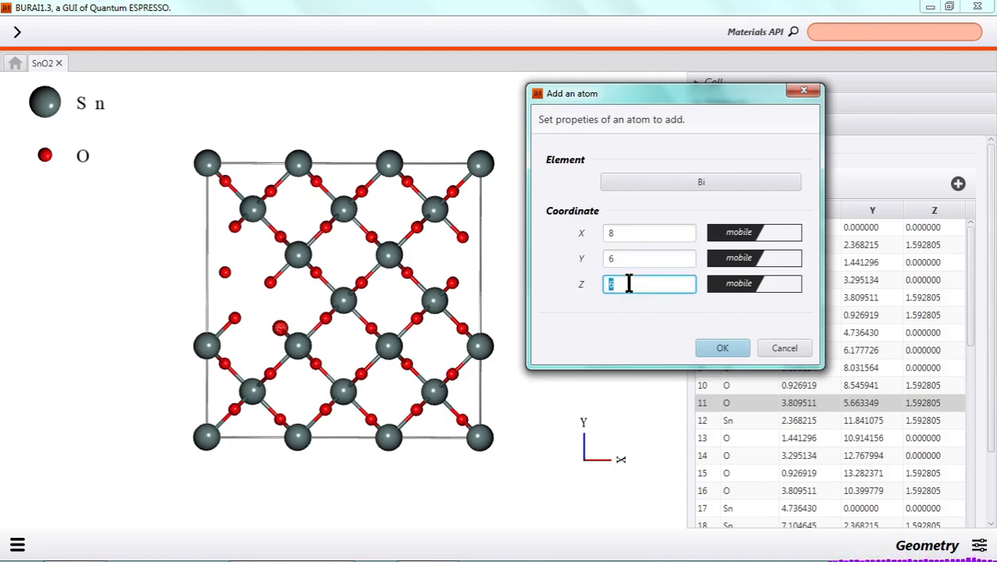
pyautogui.write('1')
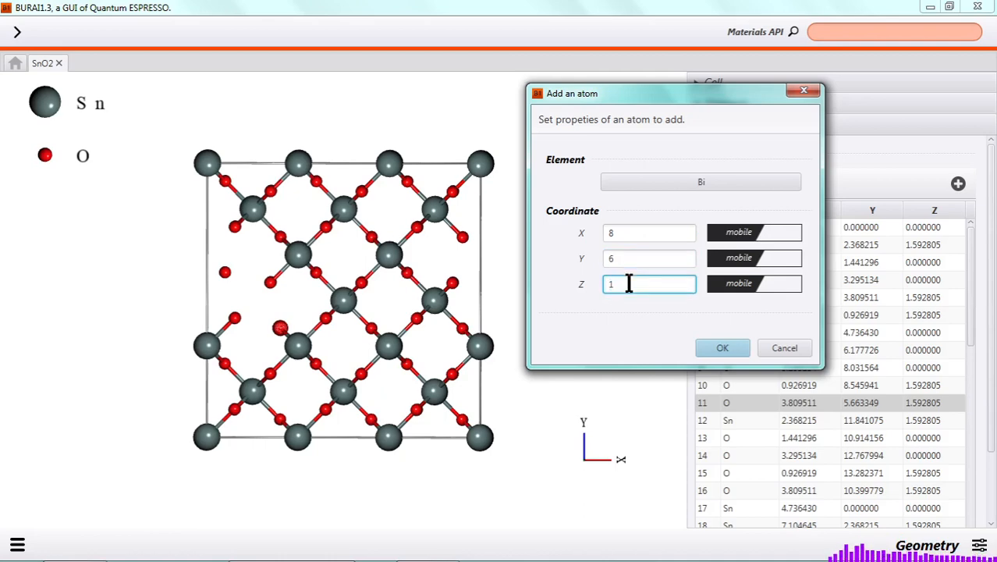
pyautogui.press('Return')
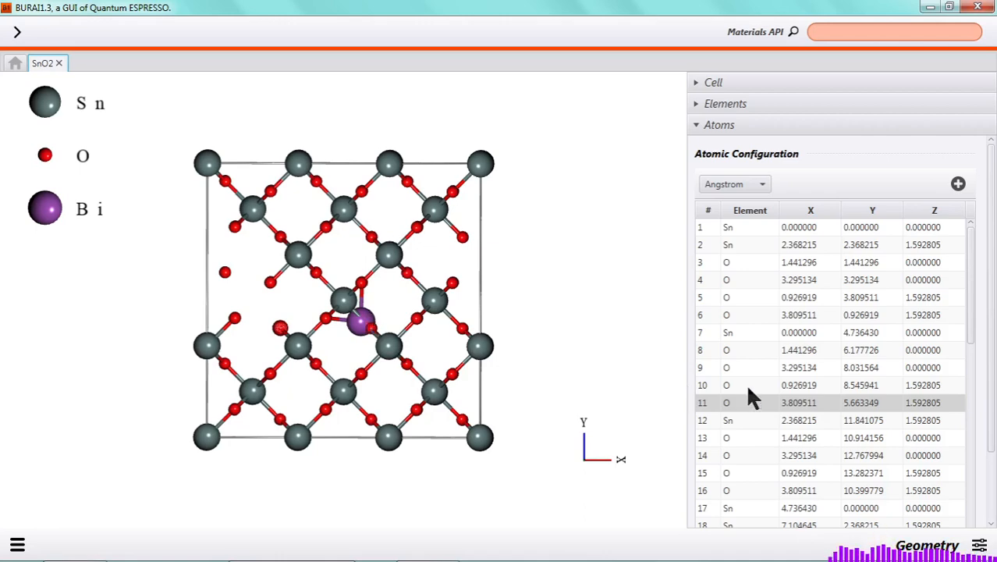
# Find the added Bi atom, number 53, in the atomic configuration and set its X coordinate to 9.
pyautogui.scroll(-10, 762, 371)
pyautogui.scroll(-3, 761, 390)
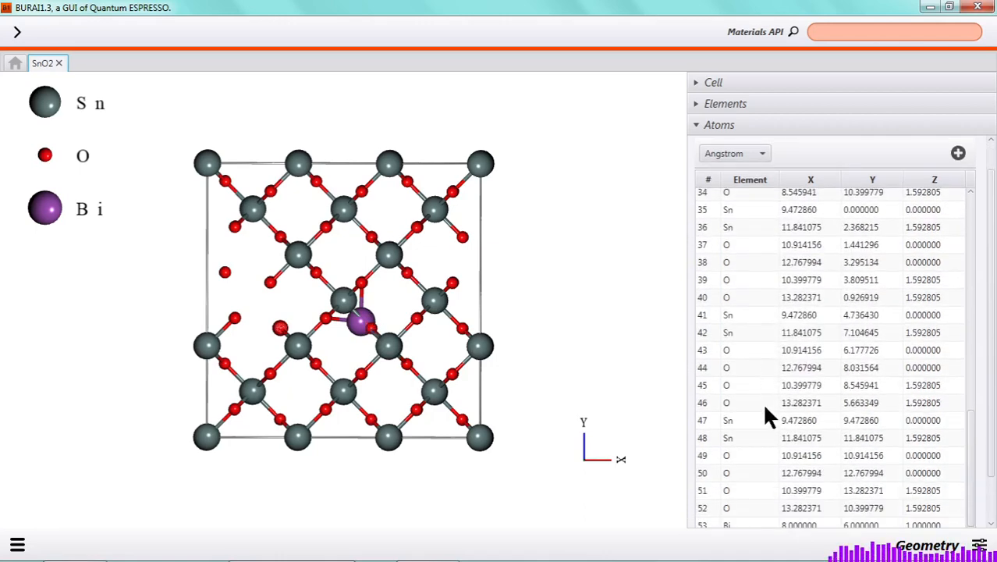
pyautogui.click(752, 490)
pyautogui.click(750, 489)
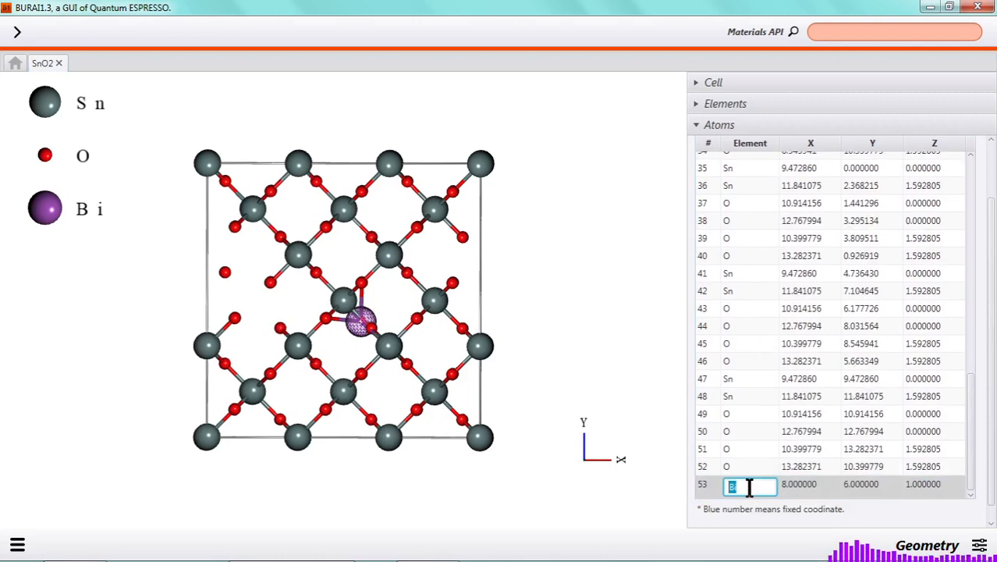
pyautogui.click(802, 487)
pyautogui.write('9')
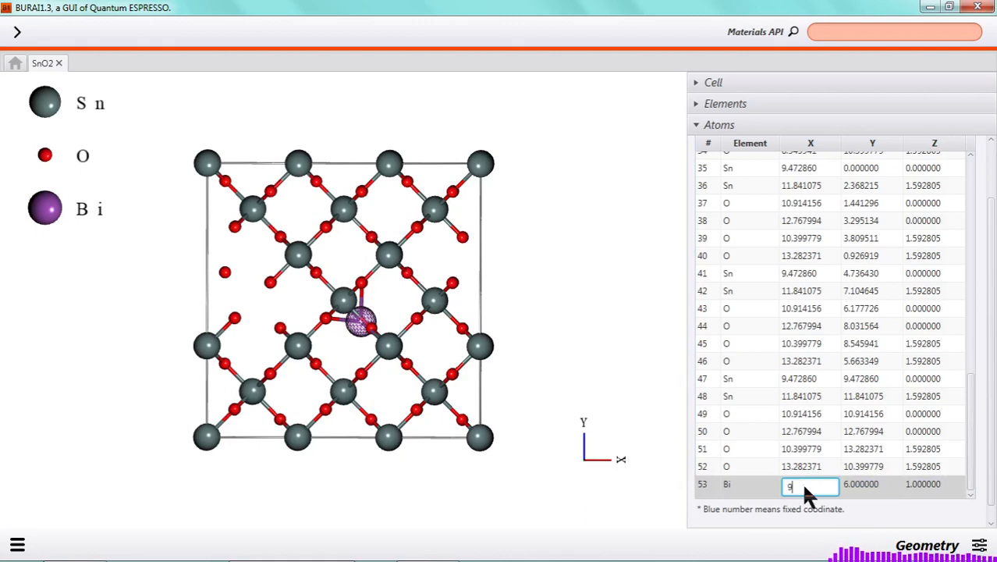
pyautogui.press('Return')
# Reposition Bi atom 53 as an interstitial by setting its X coordinate to 9.5 and its Y coordinate to 7.
pyautogui.click(805, 488)
pyautogui.click(804, 486)
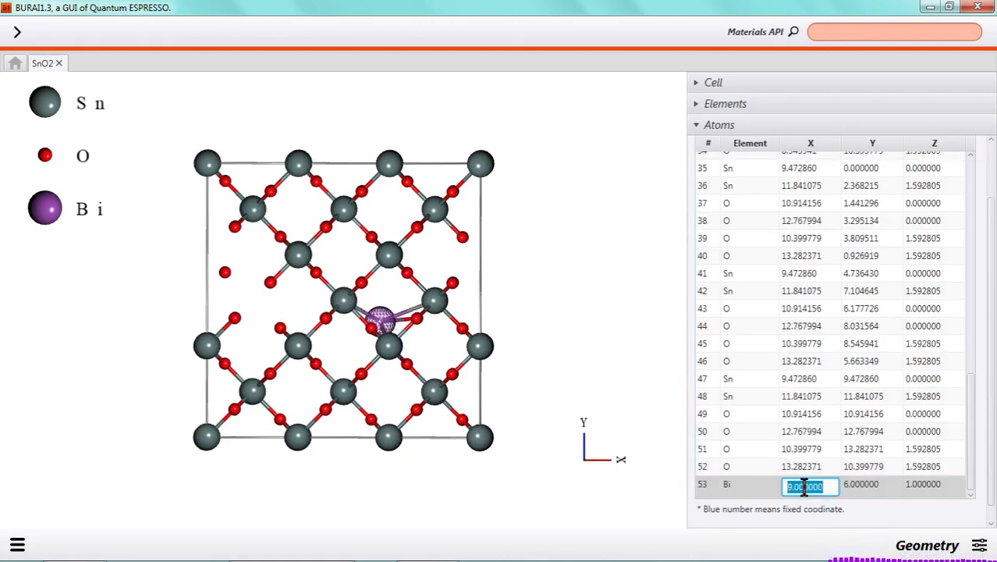
pyautogui.write('9.5')
pyautogui.press('Return')
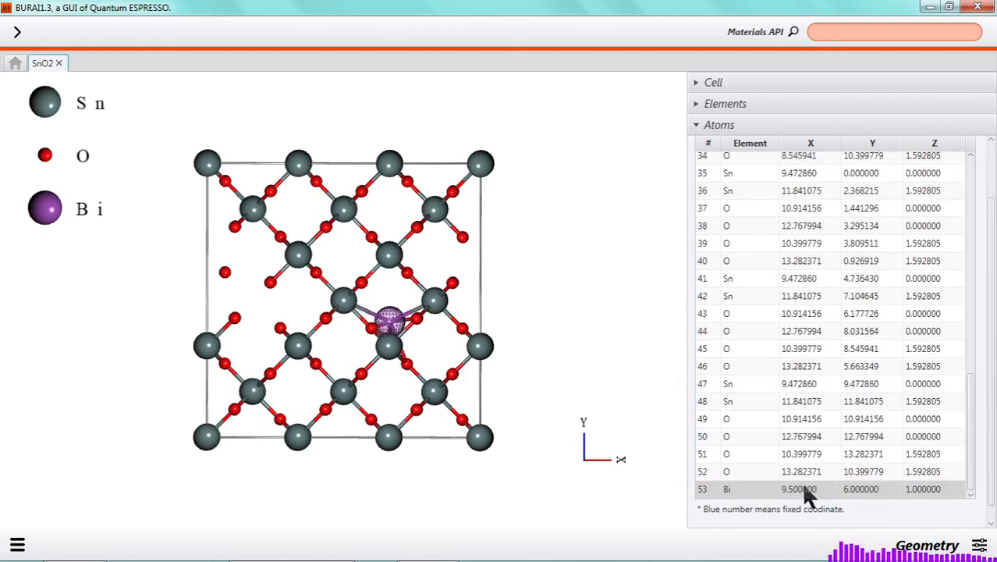
pyautogui.click(854, 485)
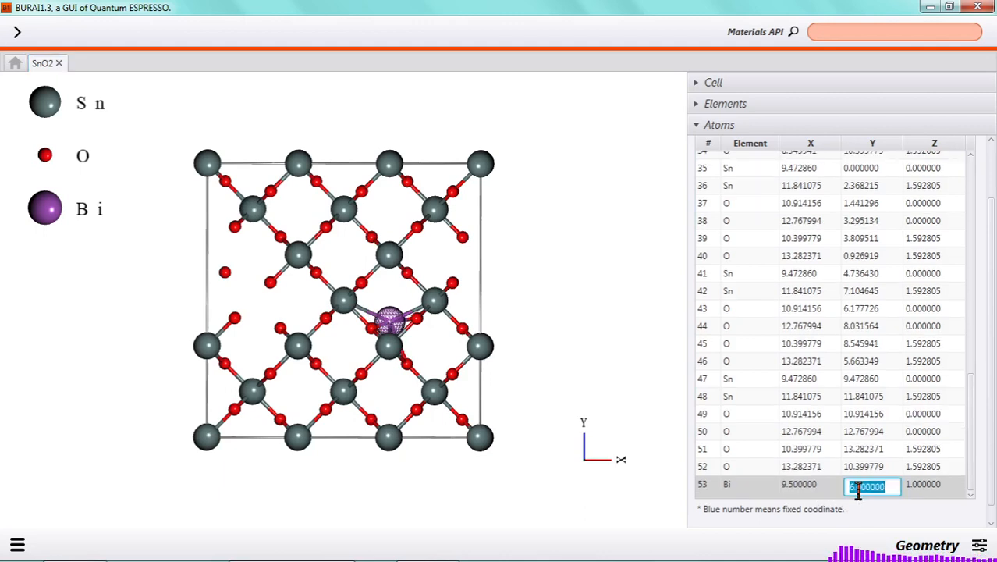
pyautogui.write('7')
pyautogui.press('Return')
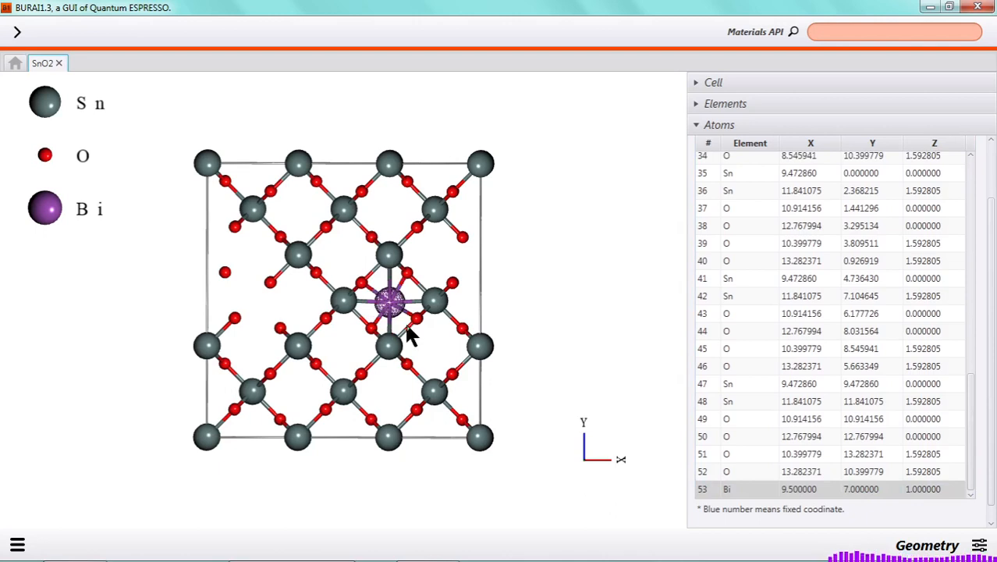
# Highlight Sn atom 47 and examine the interstitial Bi atom's surroundings from an oblique angle.
pyautogui.click(726, 383)
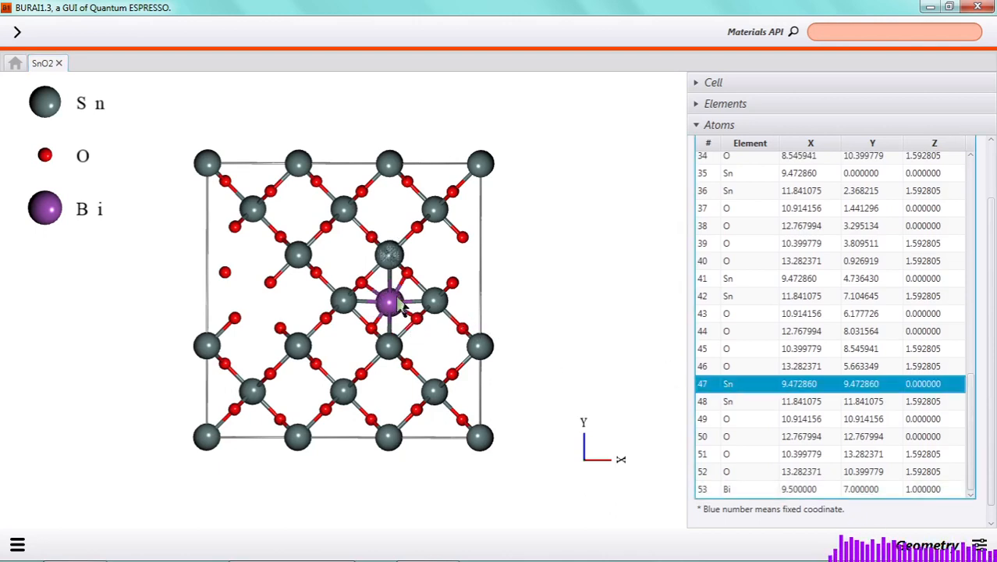
pyautogui.moveTo(452, 345); pyautogui.dragTo(424, 336)
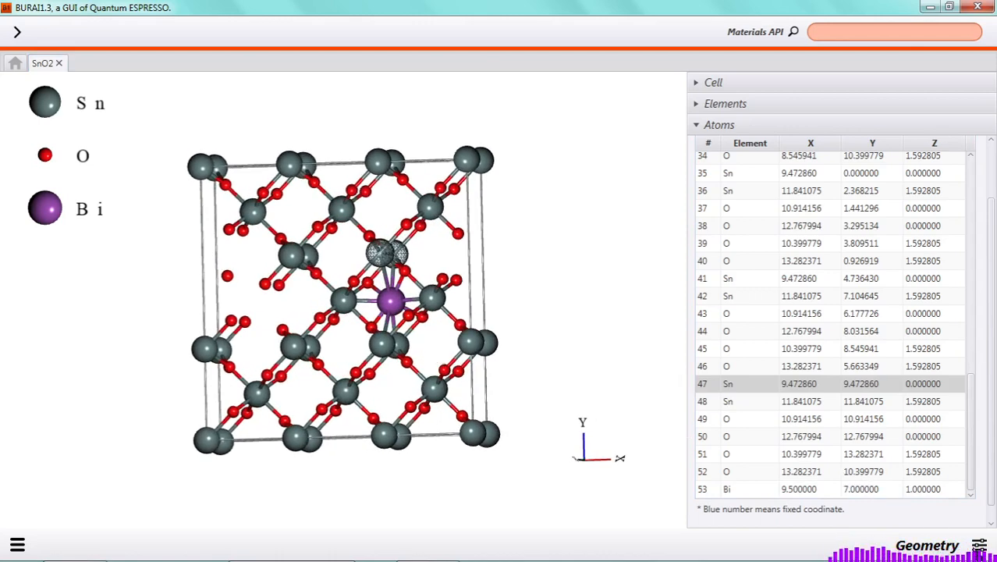
pyautogui.click(927, 544)
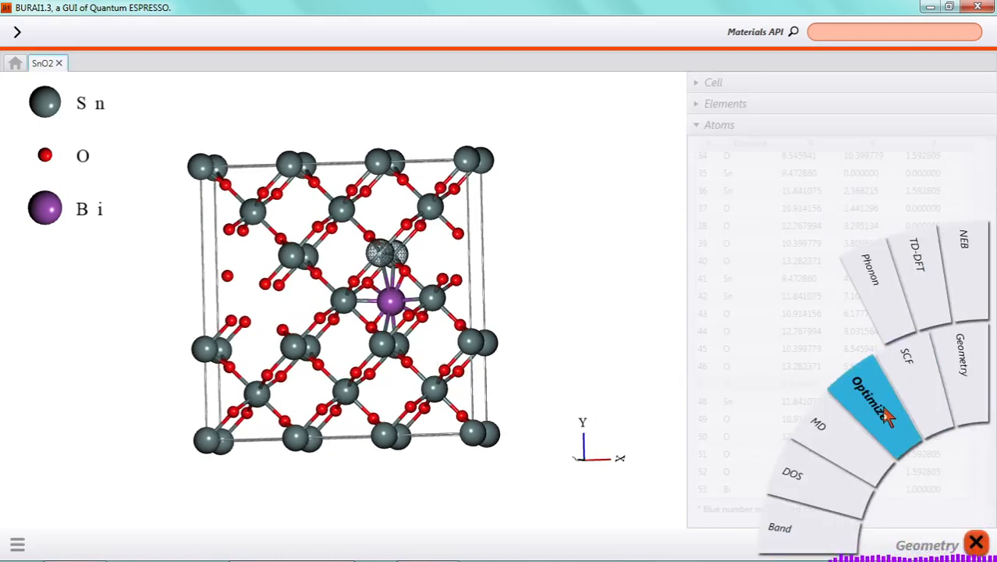
pyautogui.moveTo(986, 552)
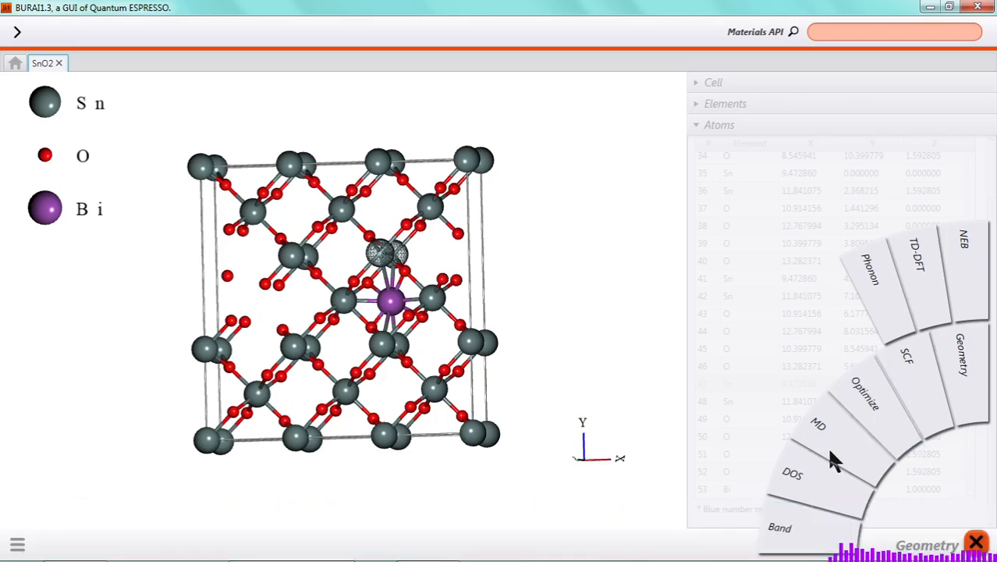
pyautogui.click(975, 543)
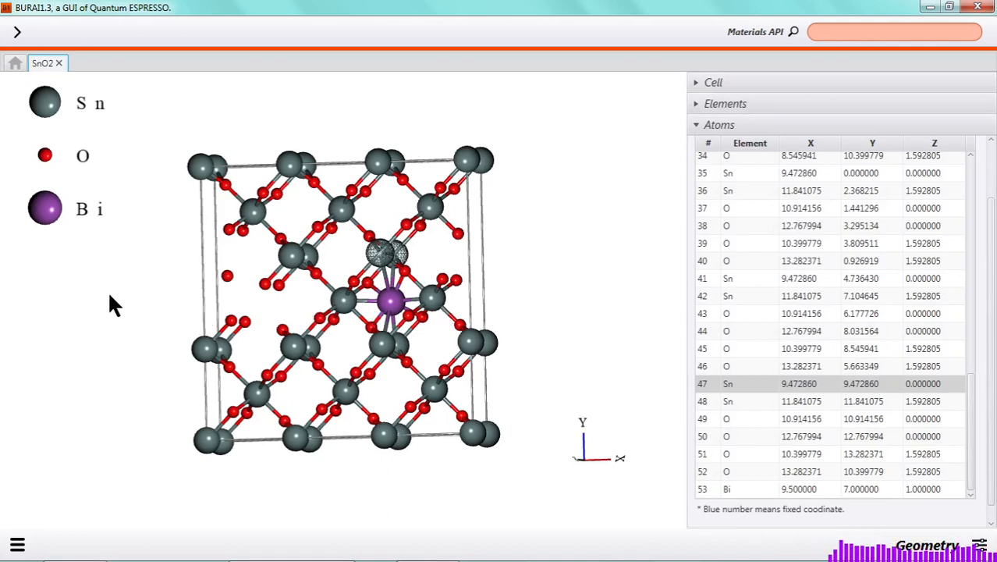
pyautogui.hotkey('alt', 'Tab')
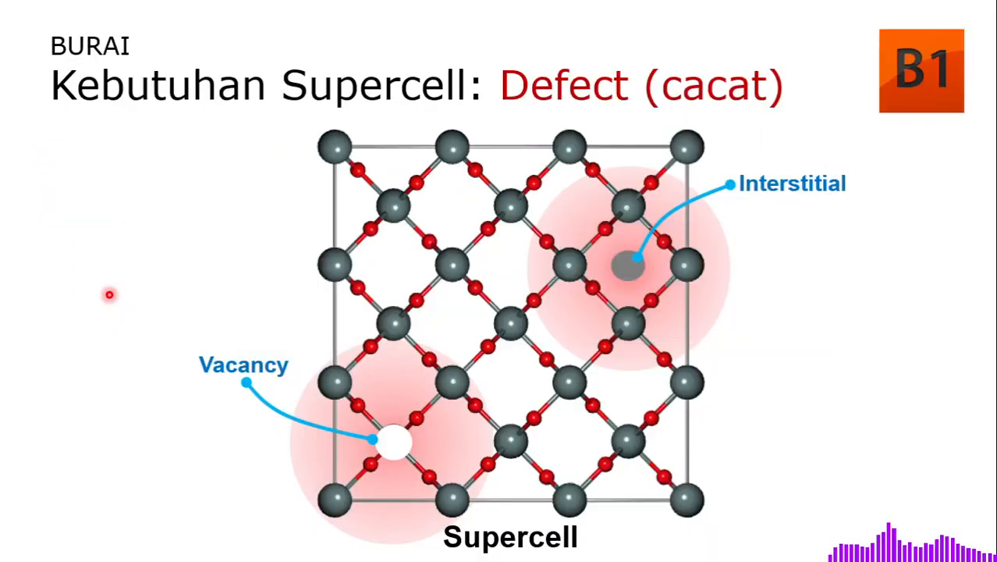
pyautogui.press('Right')
pyautogui.press('Right')
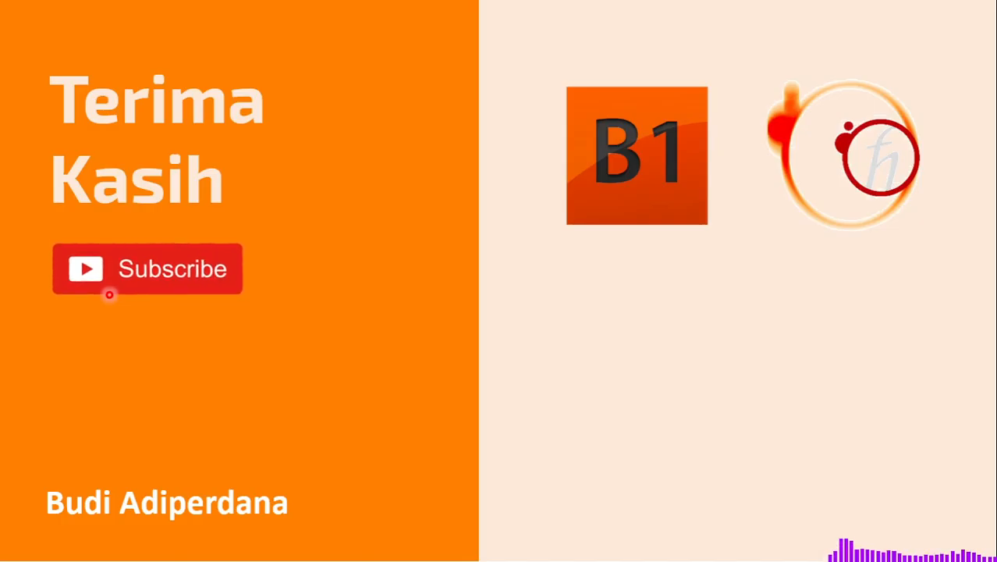